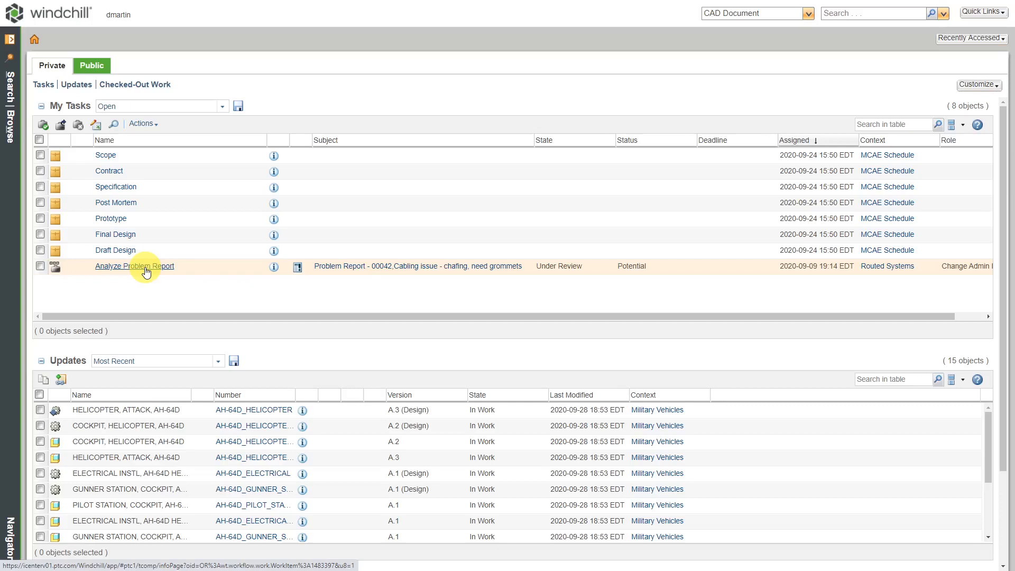
- Open the Analyze Problem Report task for problem report 00042 and accept it
left_click(146, 269)
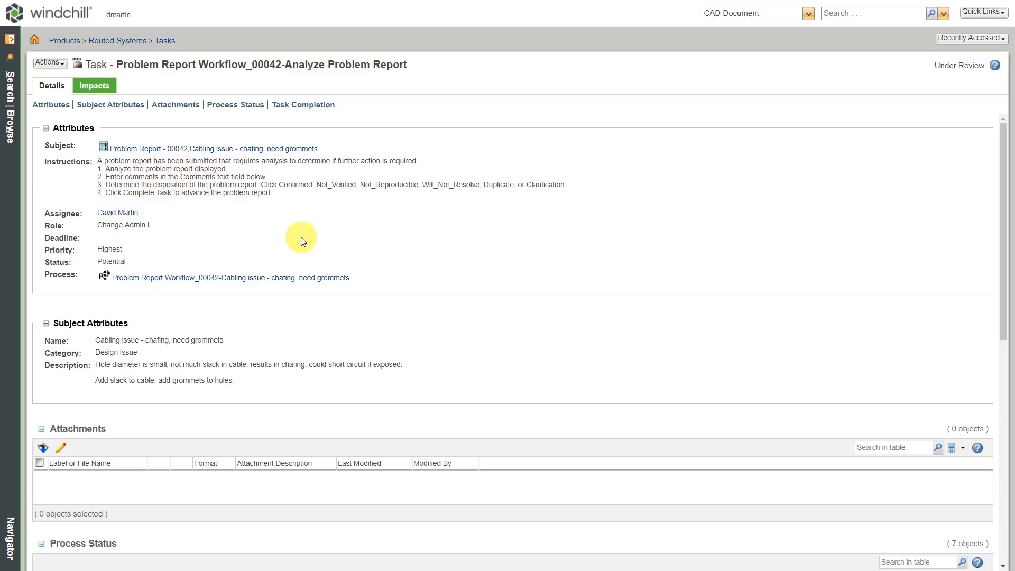
scroll(301, 241, "down", 2)
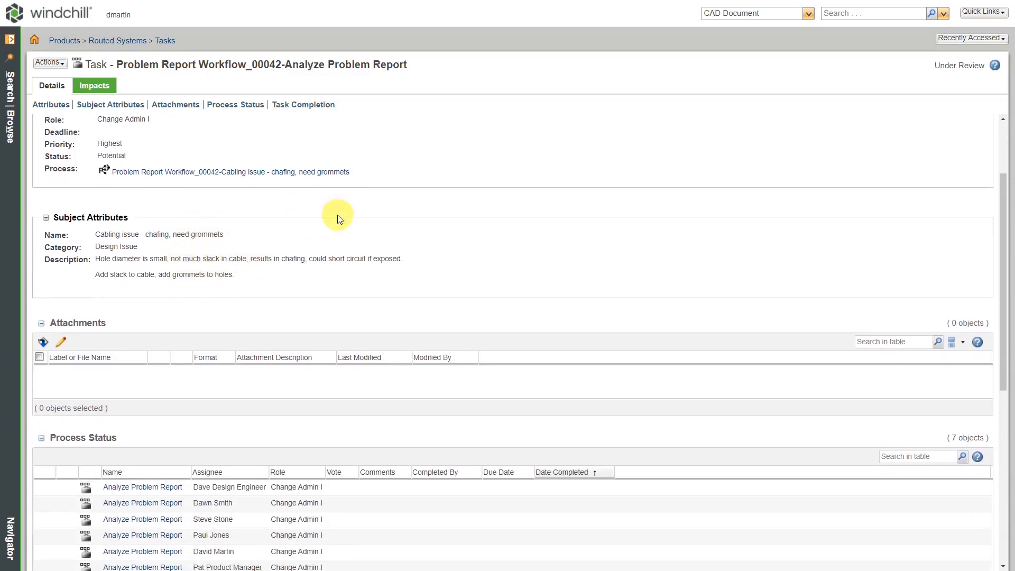
scroll(339, 219, "down", 2)
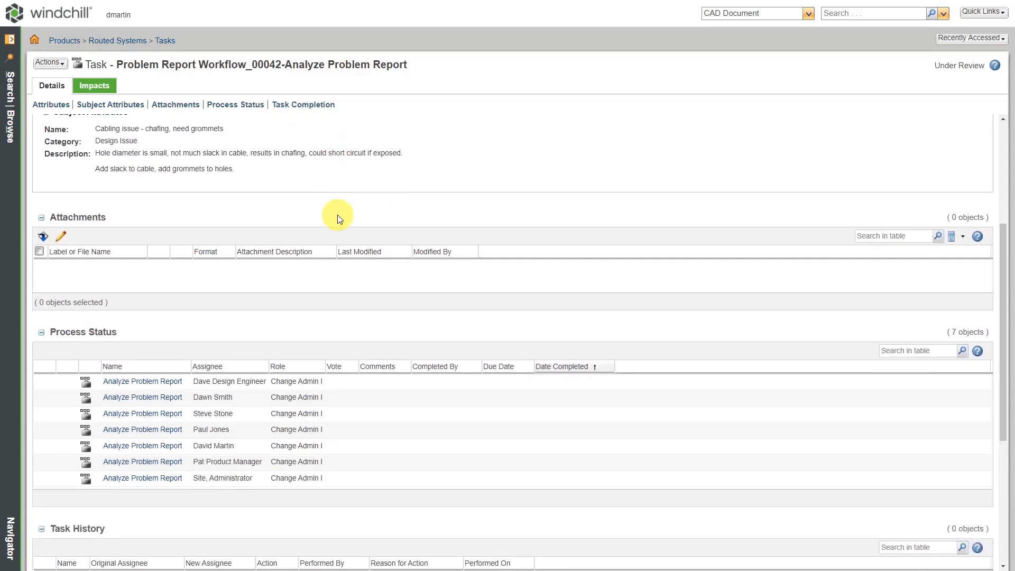
scroll(335, 252, "down", 3)
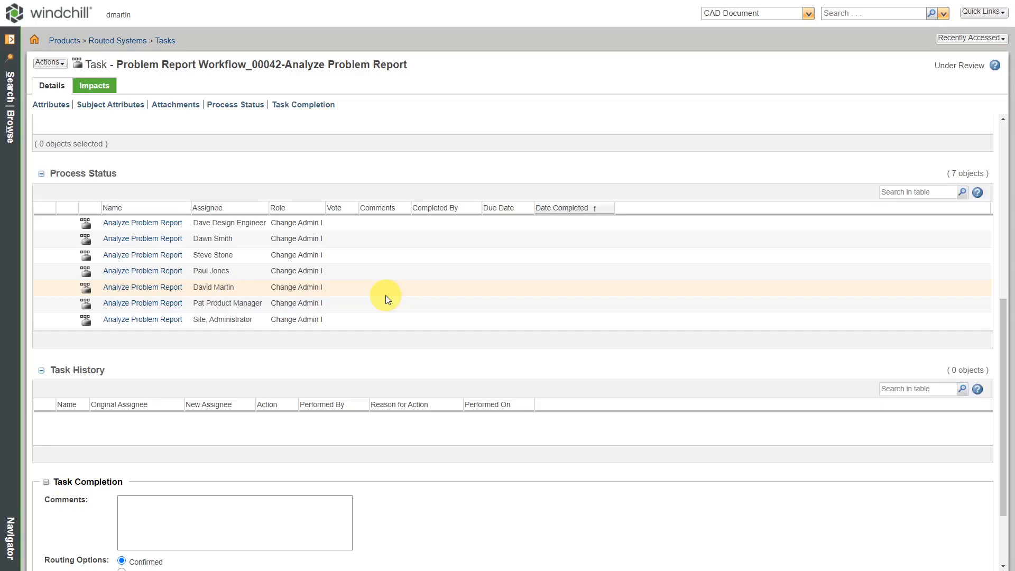
left_click(54, 63)
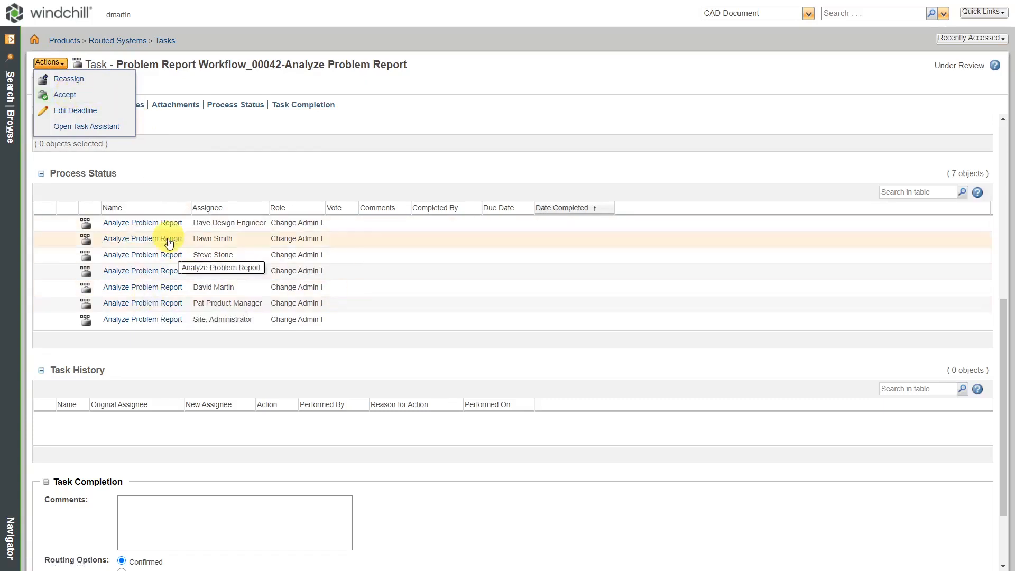
left_click(66, 95)
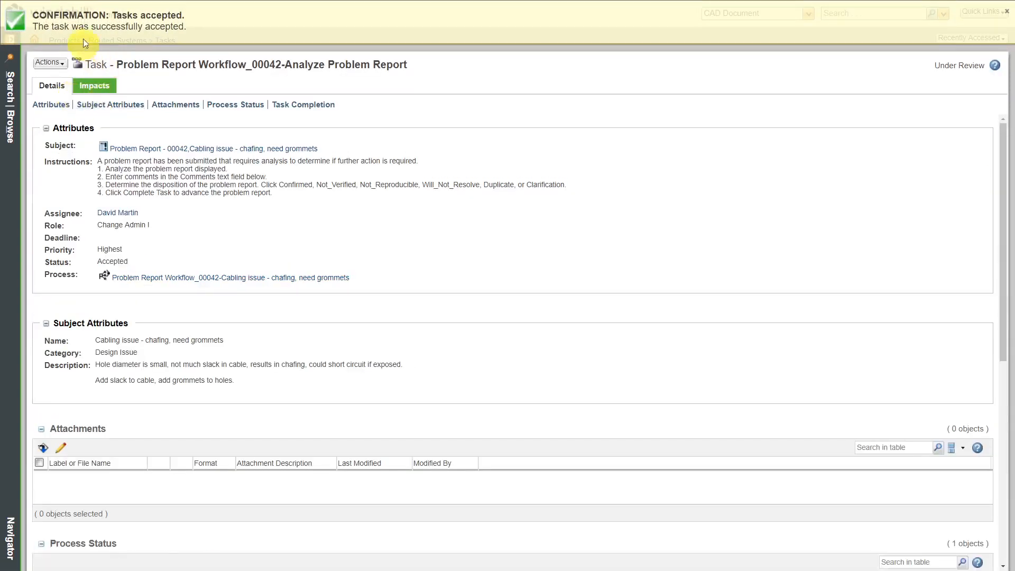
- Review the accepted task's process status and history, plus the linked problem report's attributes and affected objects
scroll(417, 224, "down", 4)
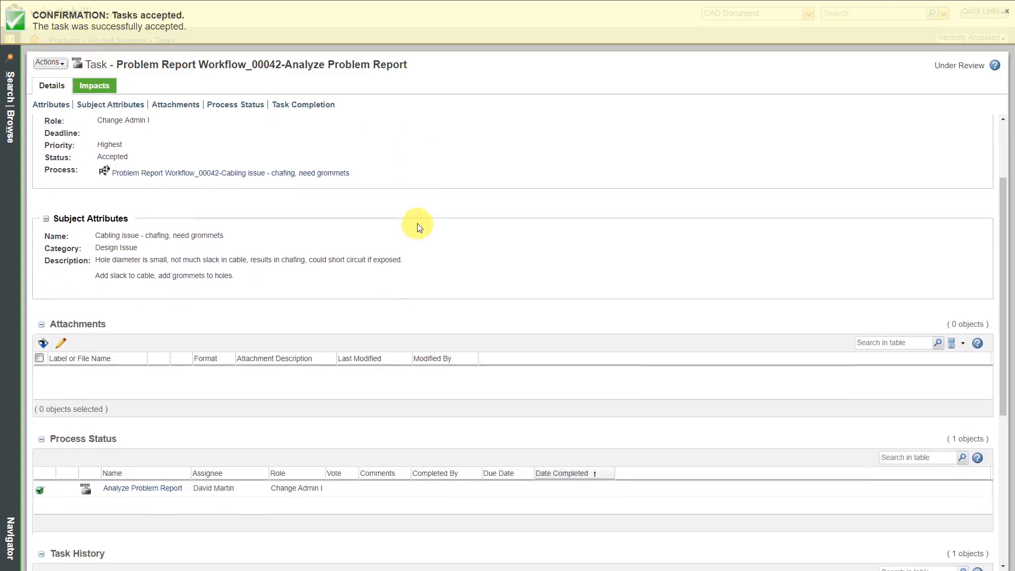
scroll(417, 223, "down", 2)
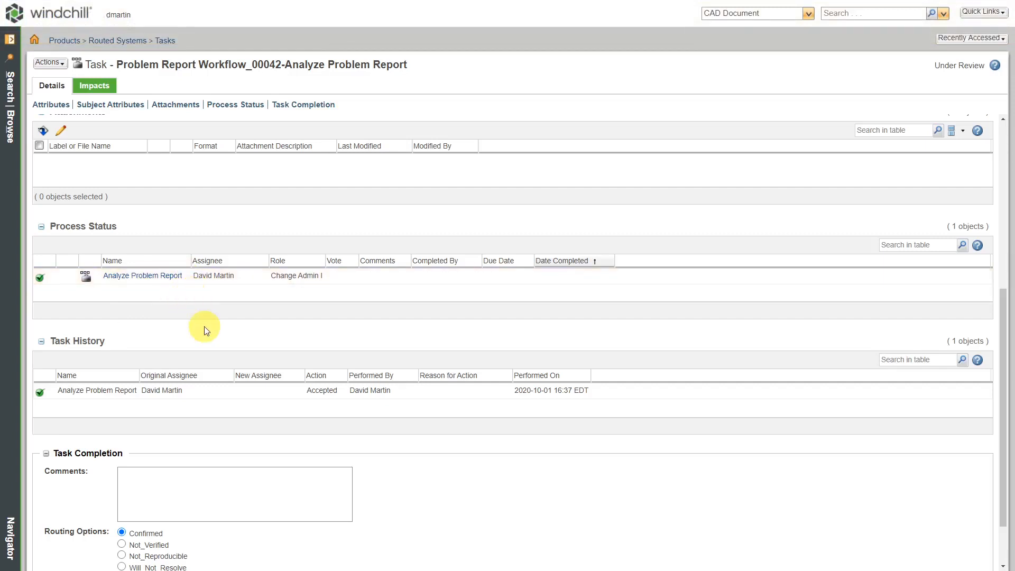
scroll(205, 329, "up", 4)
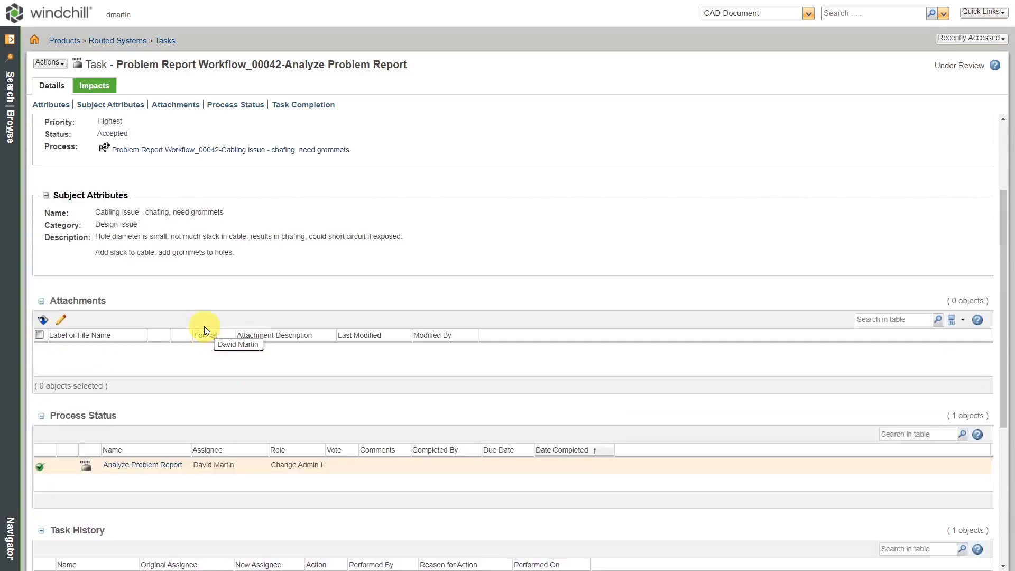
scroll(205, 329, "up", 2)
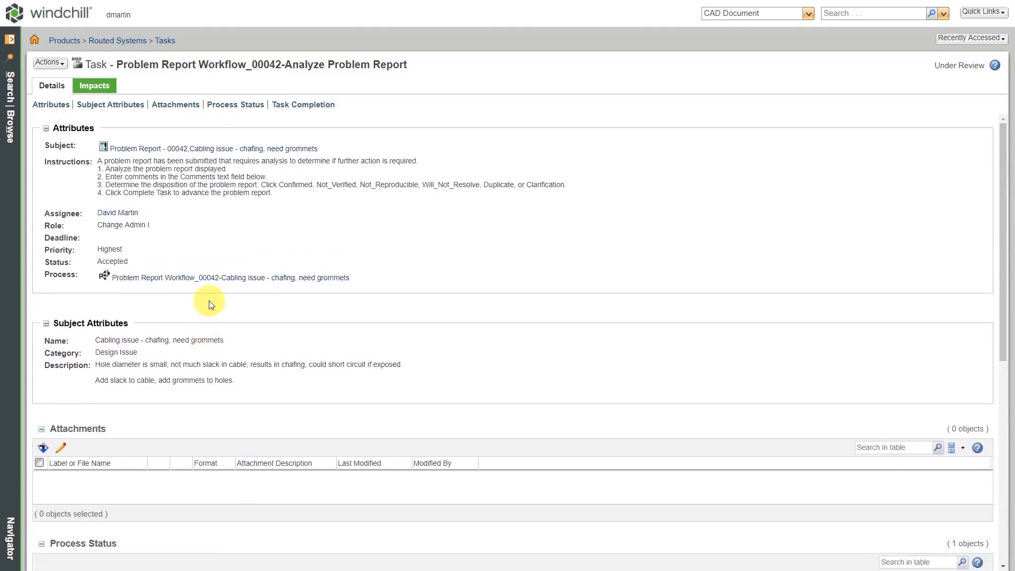
left_click(184, 150)
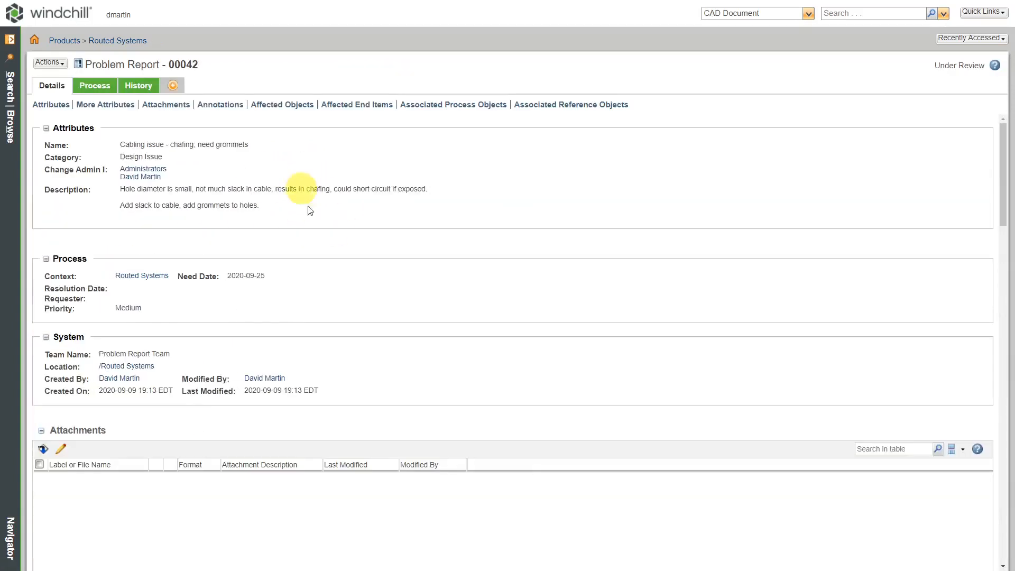
scroll(281, 226, "down", 6)
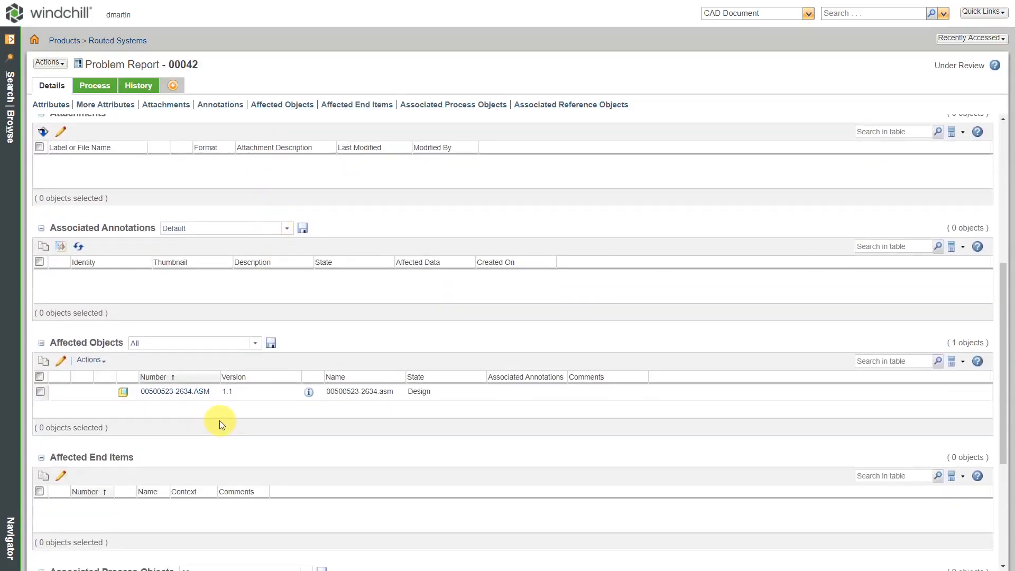
scroll(221, 425, "down", 2)
scroll(220, 420, "up", 7)
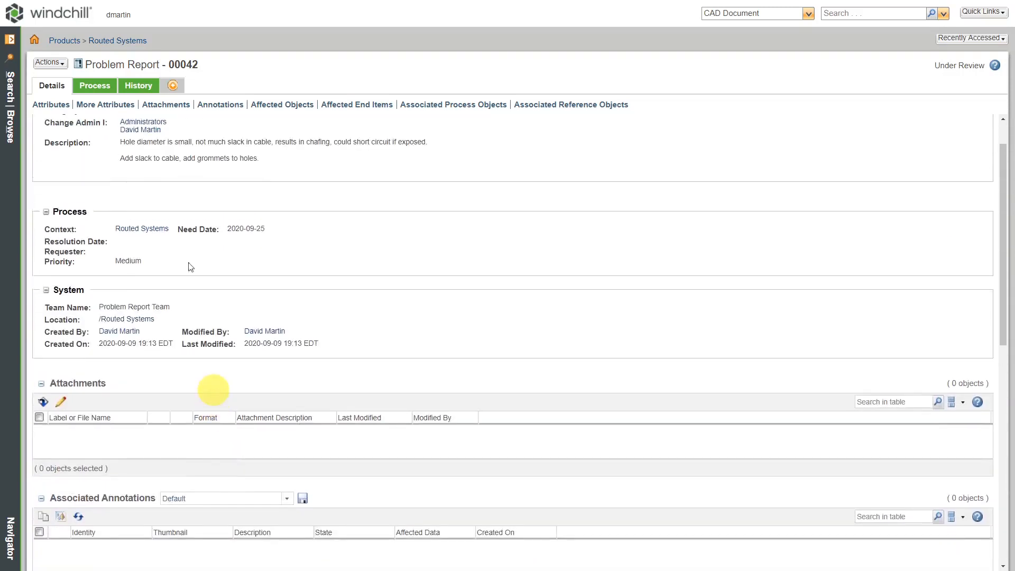
scroll(190, 267, "up", 1)
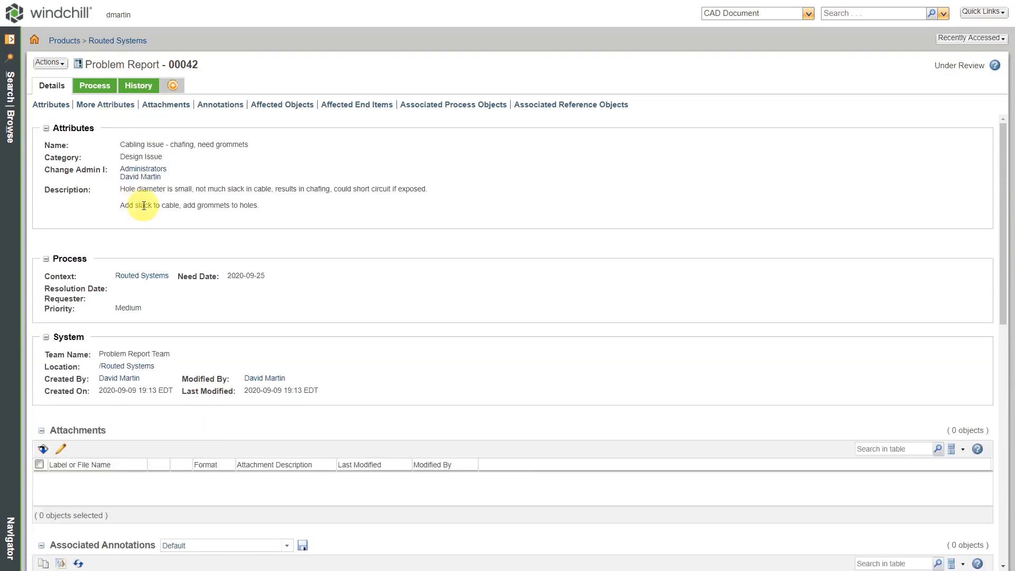
- Widen the related-tasks column in the problem report's change process tasks and open its Analyze Problem Report task
left_click(97, 88)
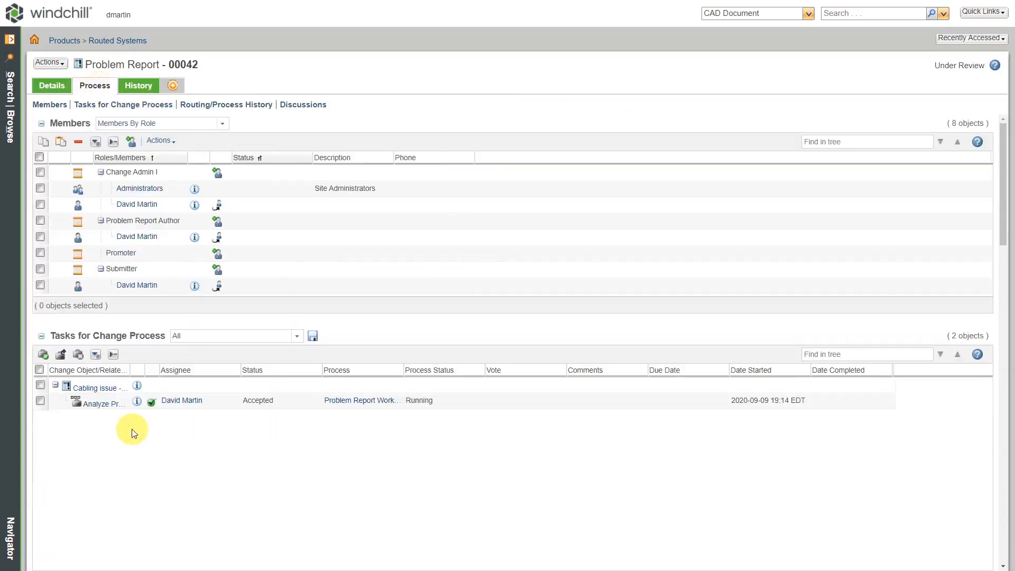
left_click_drag(132, 368, 228, 367)
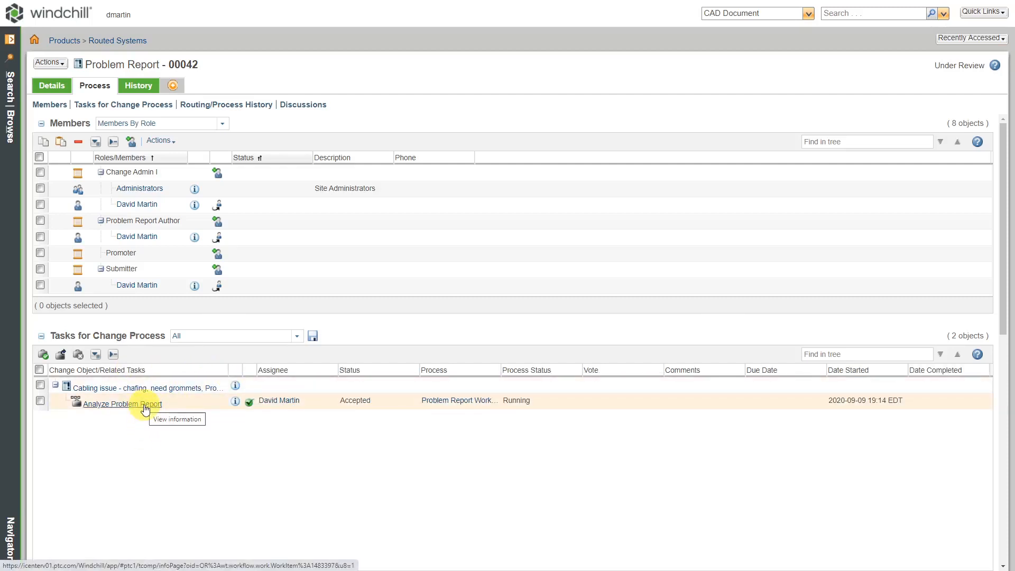
left_click(145, 409)
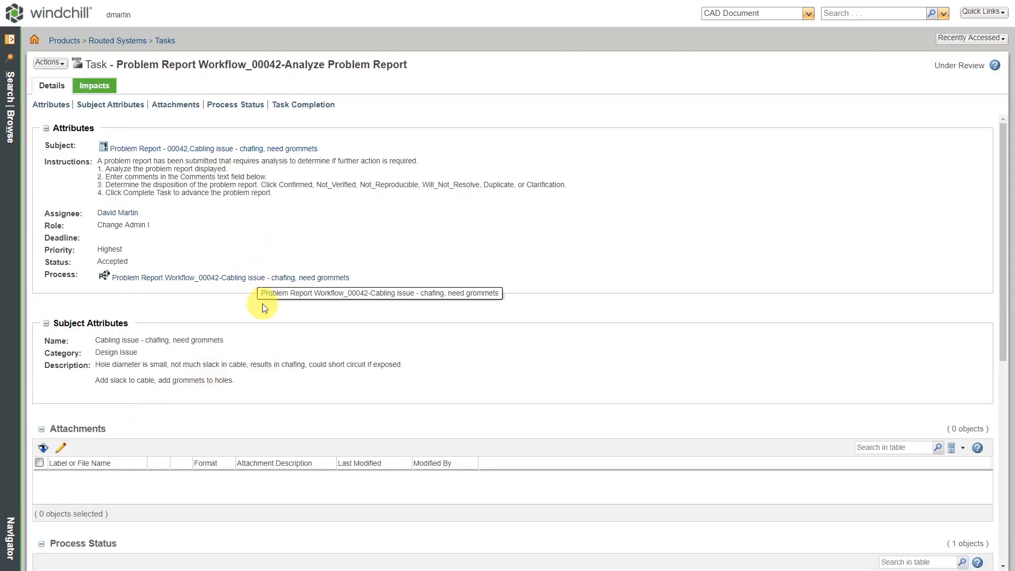
- Complete the Analyze Problem Report task as Confirmed with the comment "Will create Change Request"
scroll(367, 347, "down", 1)
scroll(369, 353, "down", 6)
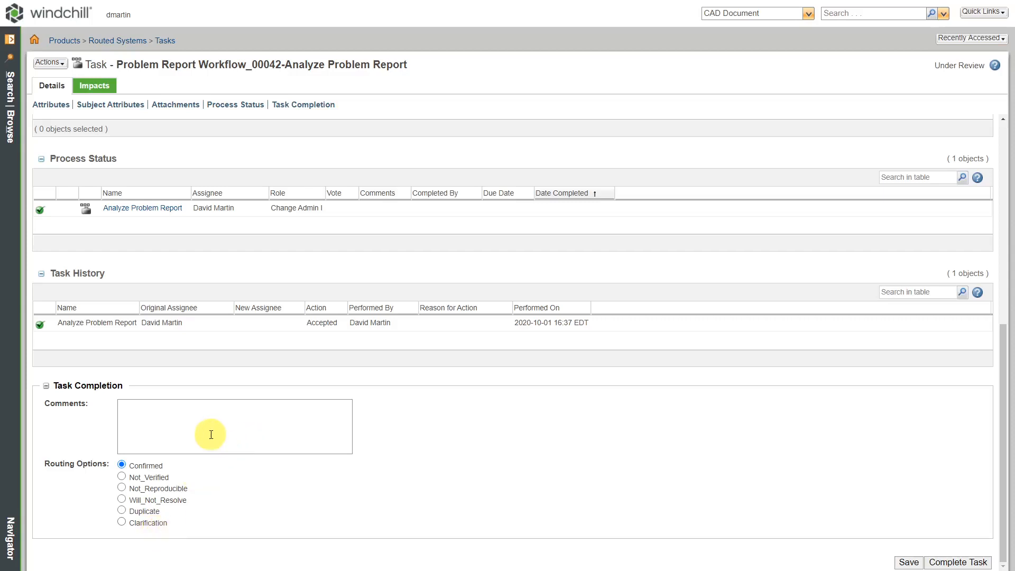
left_click(162, 425)
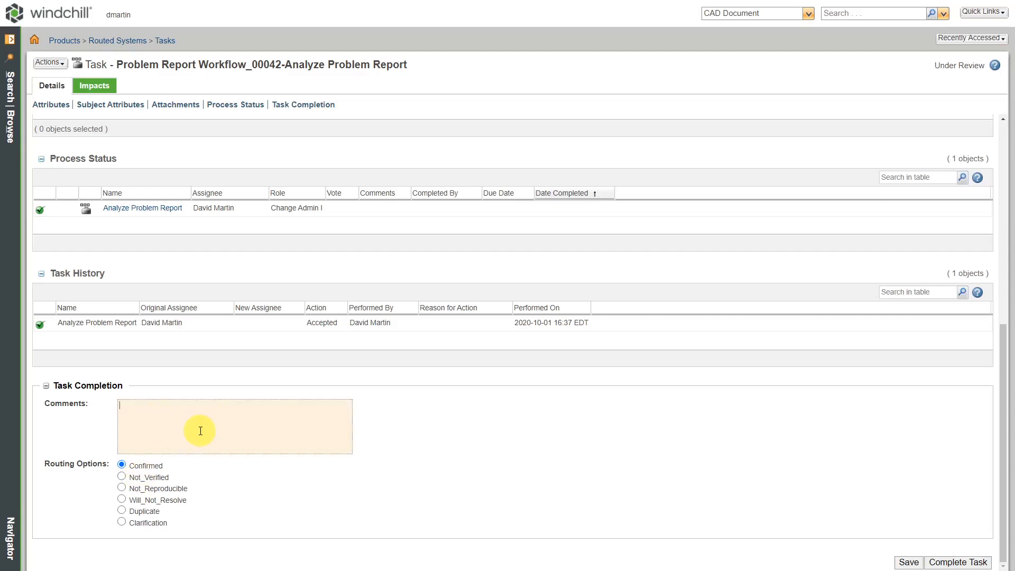
type("Will create Change Request")
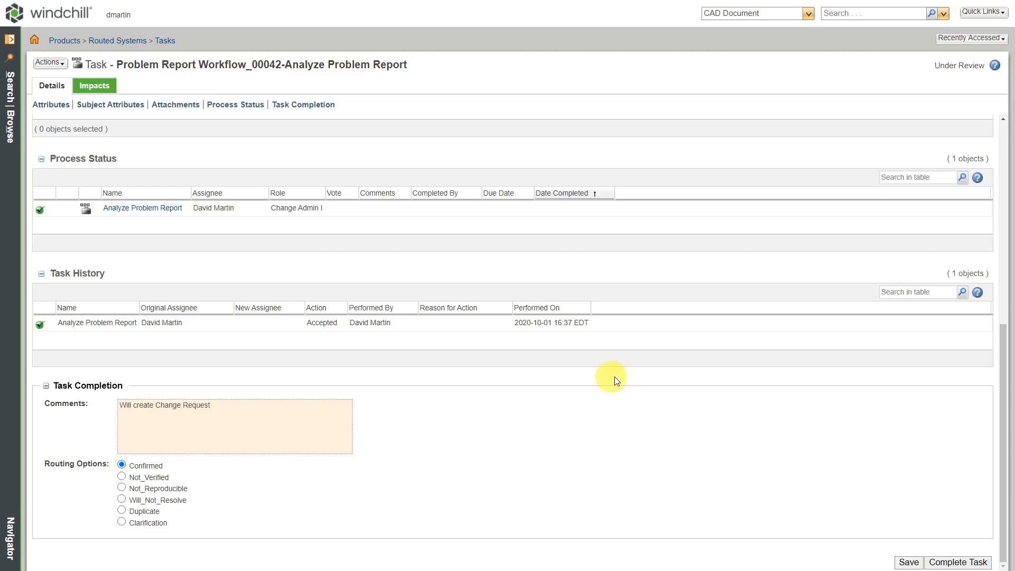
left_click(954, 563)
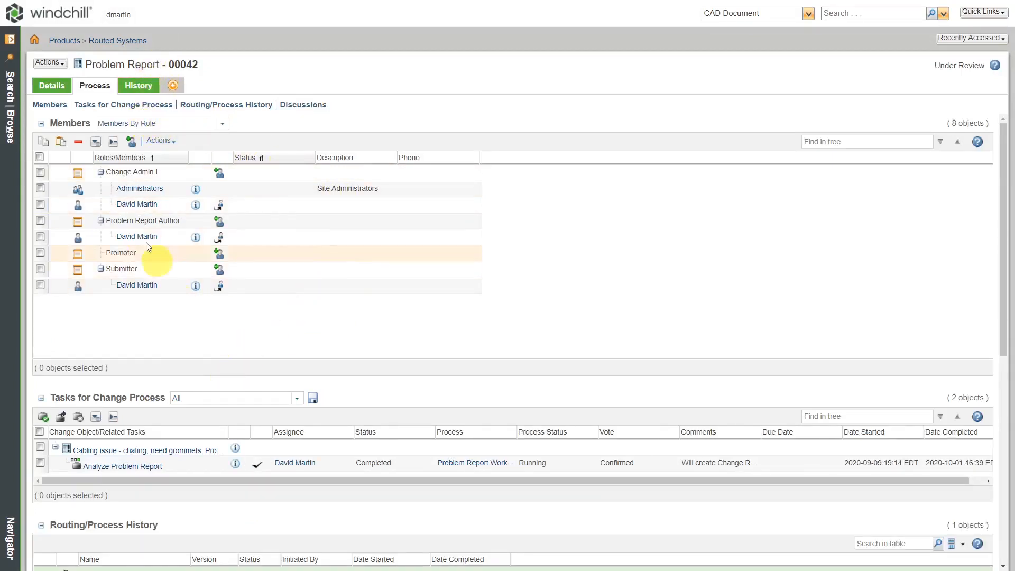
- Start a new change request from problem report 00042, enlarge its window and propagate the report's information into it
left_click(53, 87)
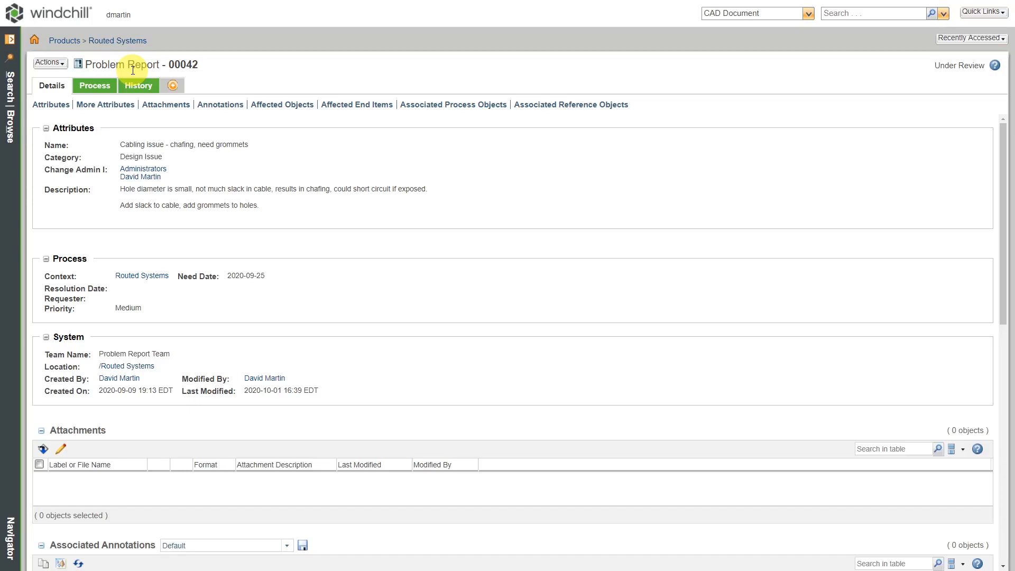
left_click(51, 64)
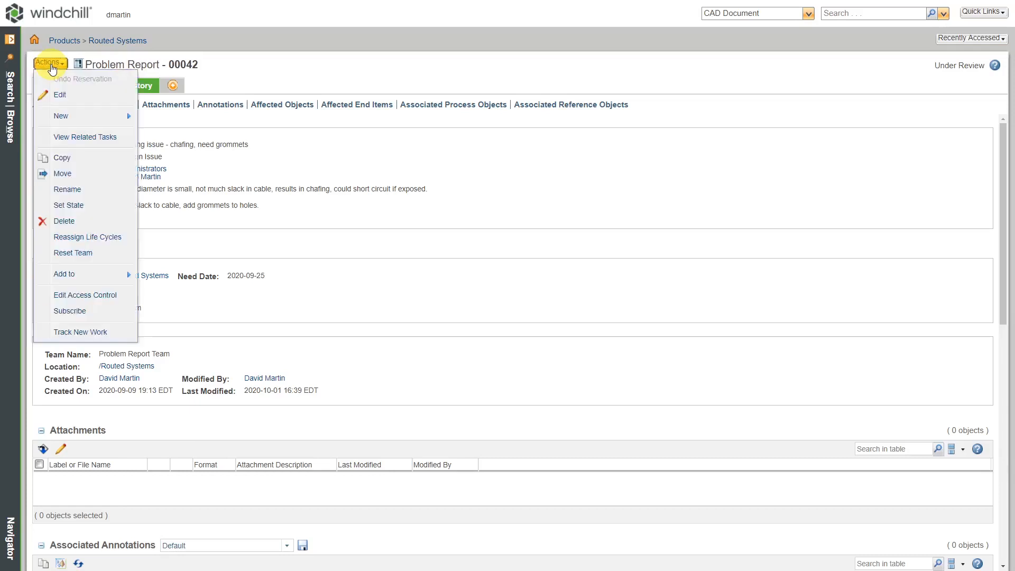
mouse_move(75, 121)
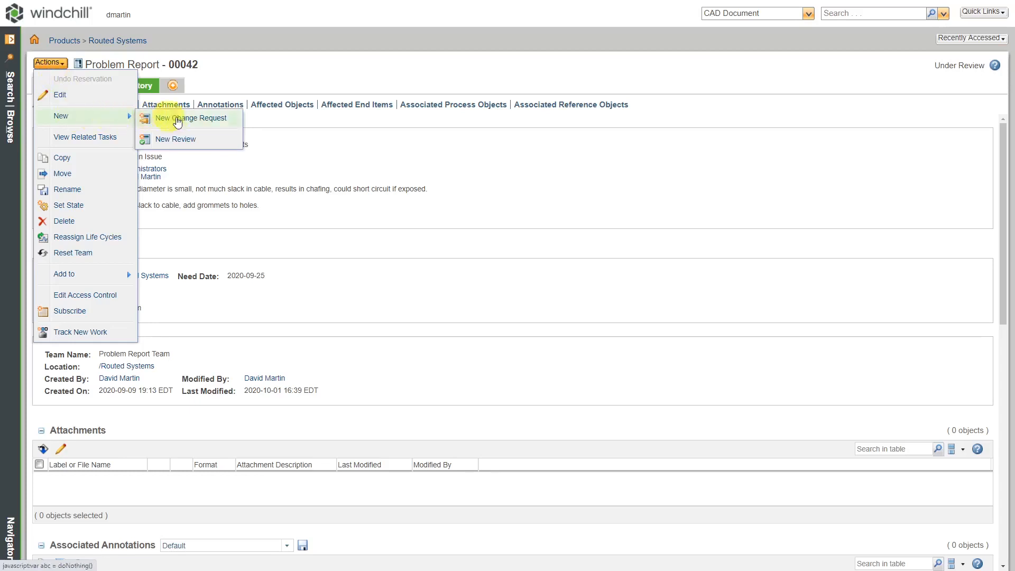
left_click(184, 121)
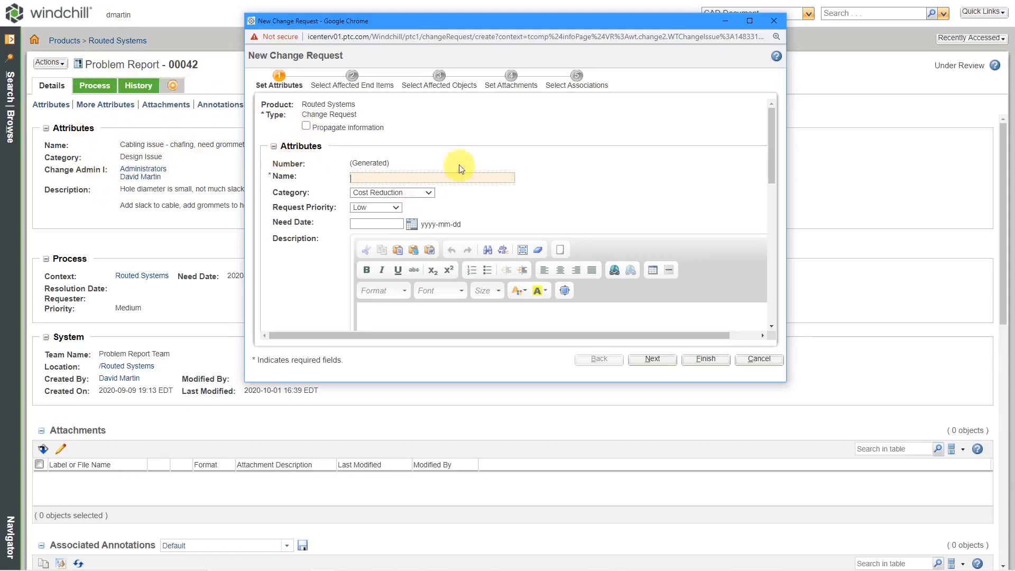
left_click_drag(433, 381, 411, 537)
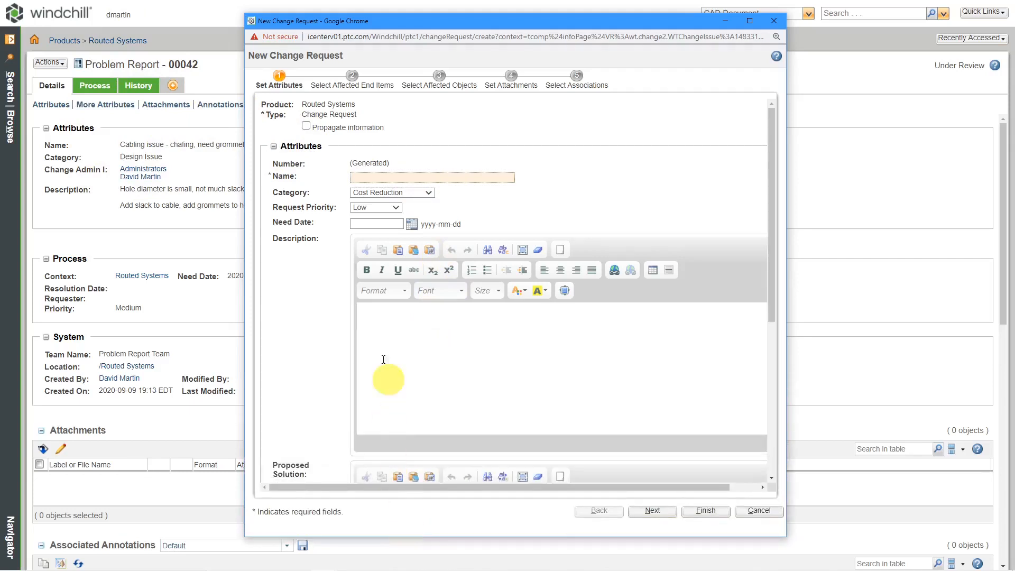
left_click(306, 127)
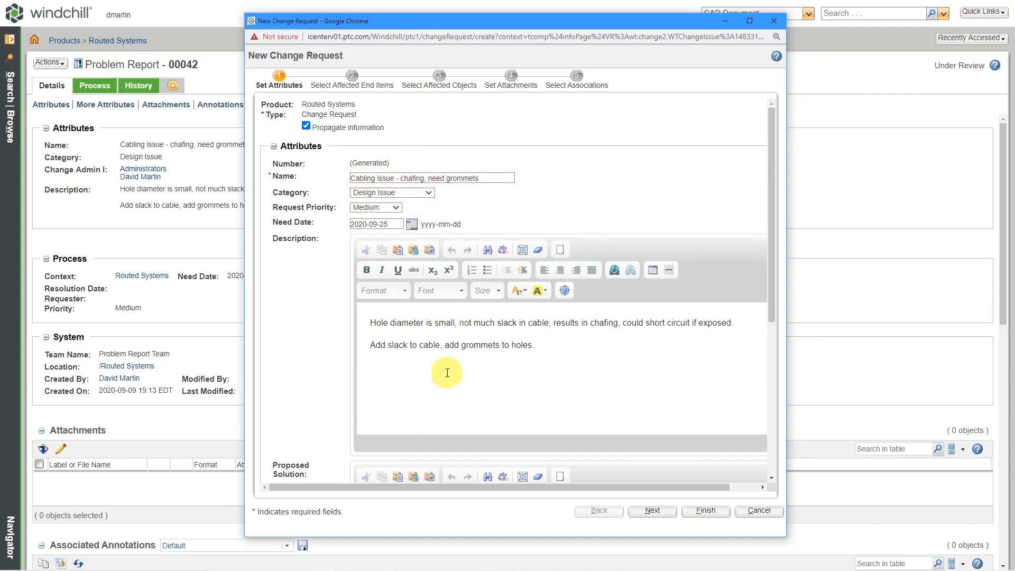
- Review the change request's description, proposed solution and cost fields, and continue to selecting affected end items
scroll(479, 341, "down", 3)
scroll(478, 341, "down", 2)
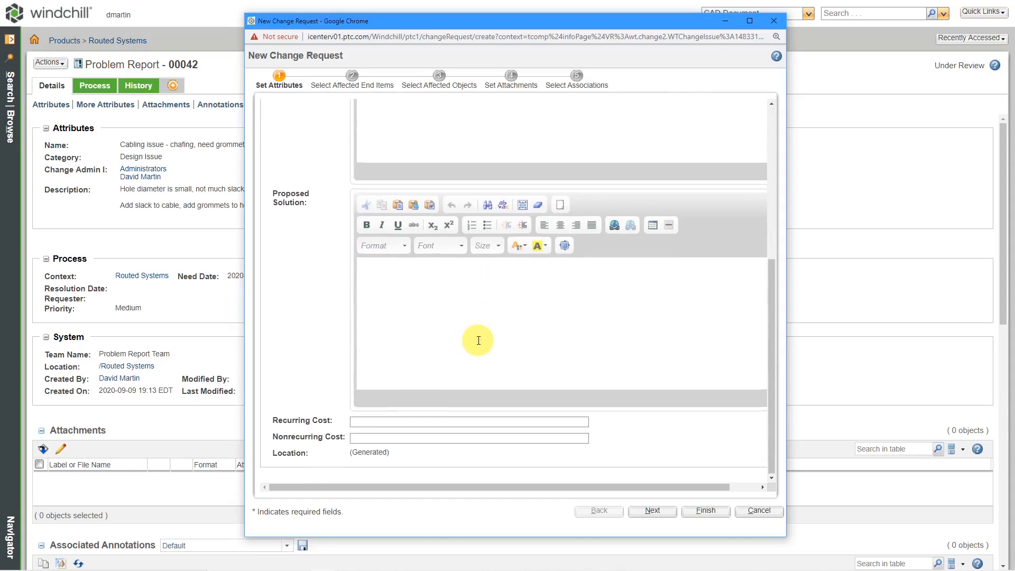
scroll(479, 341, "up", 6)
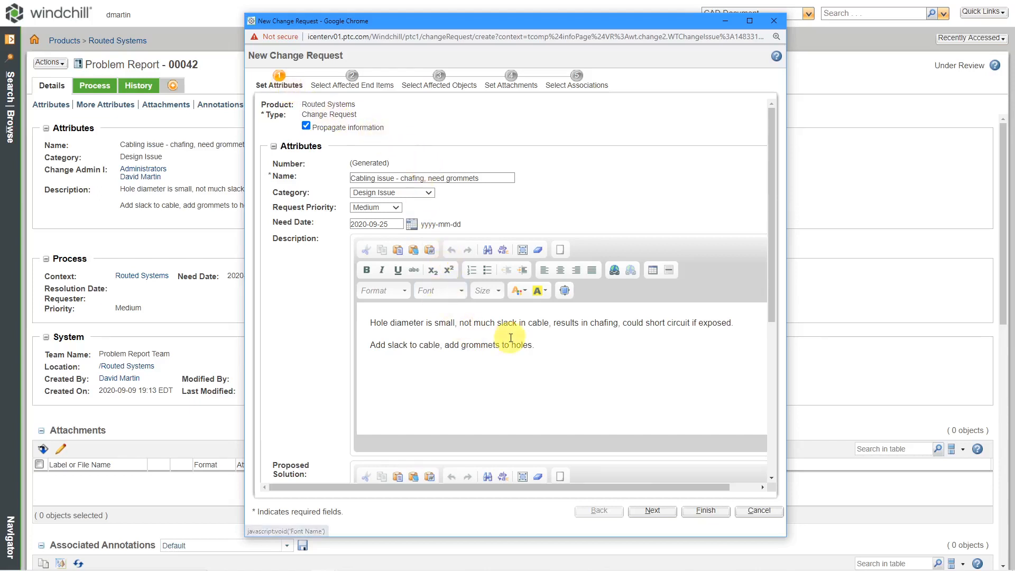
scroll(510, 337, "down", 5)
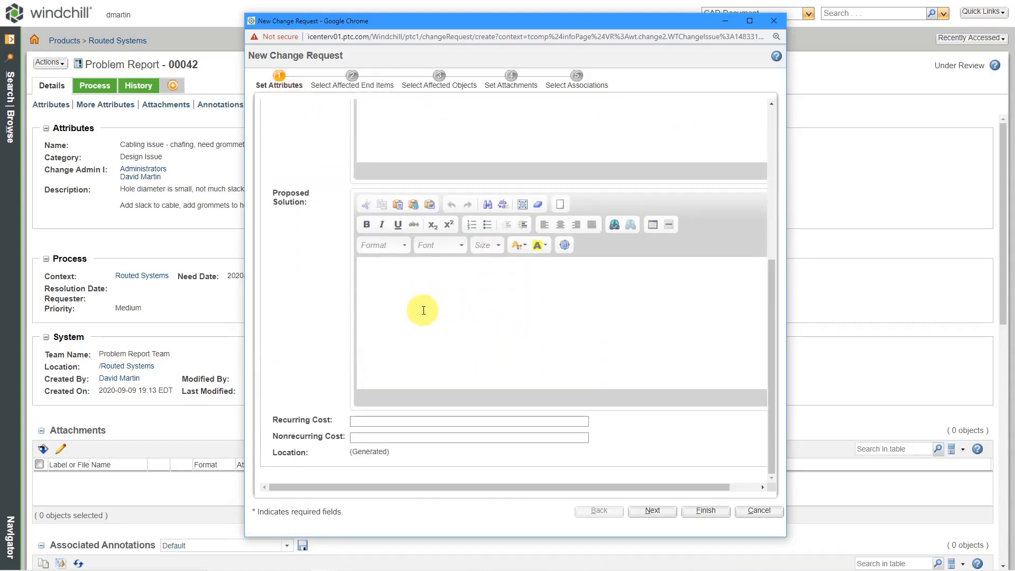
left_click(403, 287)
scroll(481, 297, "up", 1)
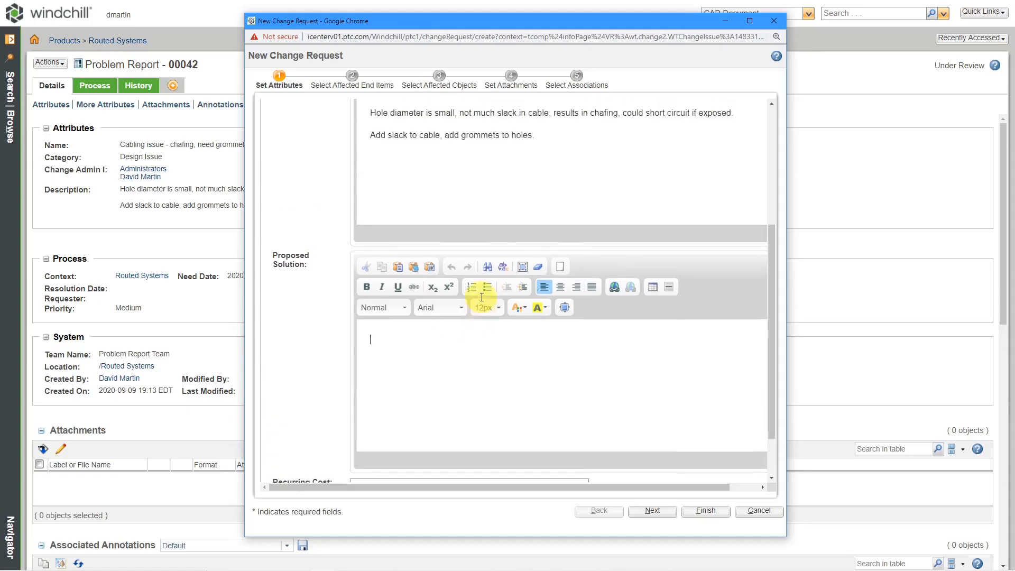
scroll(482, 298, "down", 1)
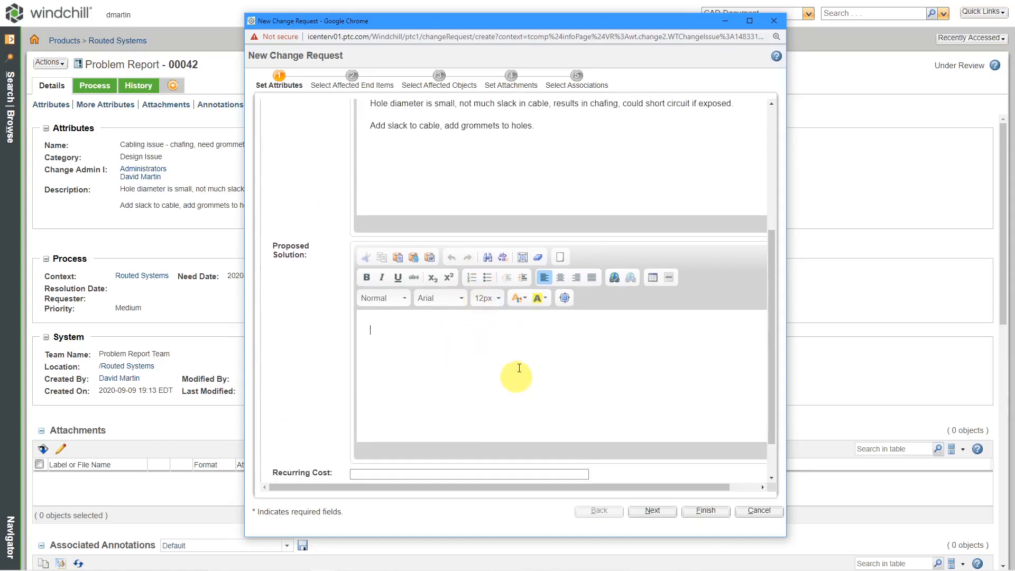
scroll(497, 364, "down", 1)
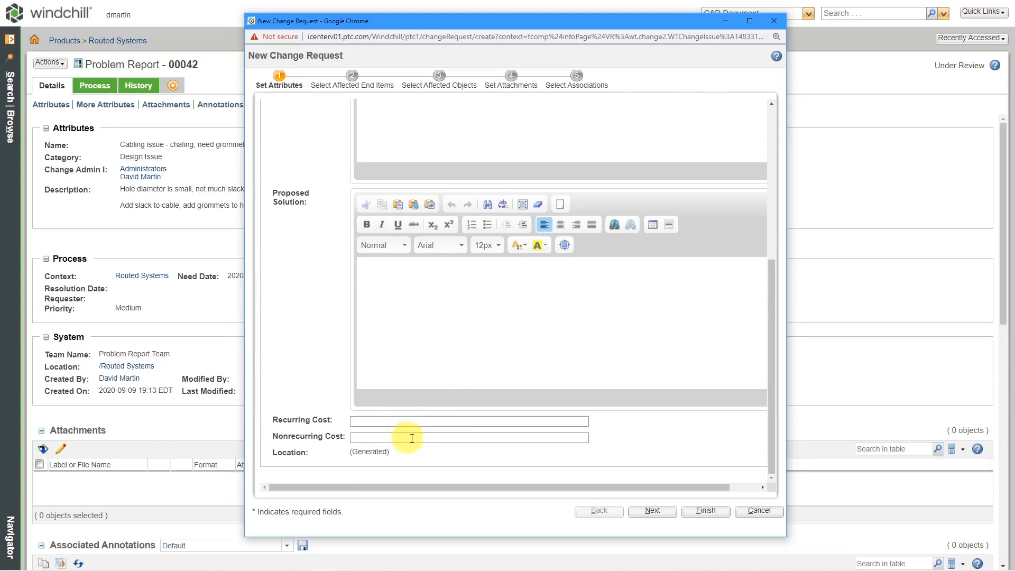
scroll(499, 350, "up", 5)
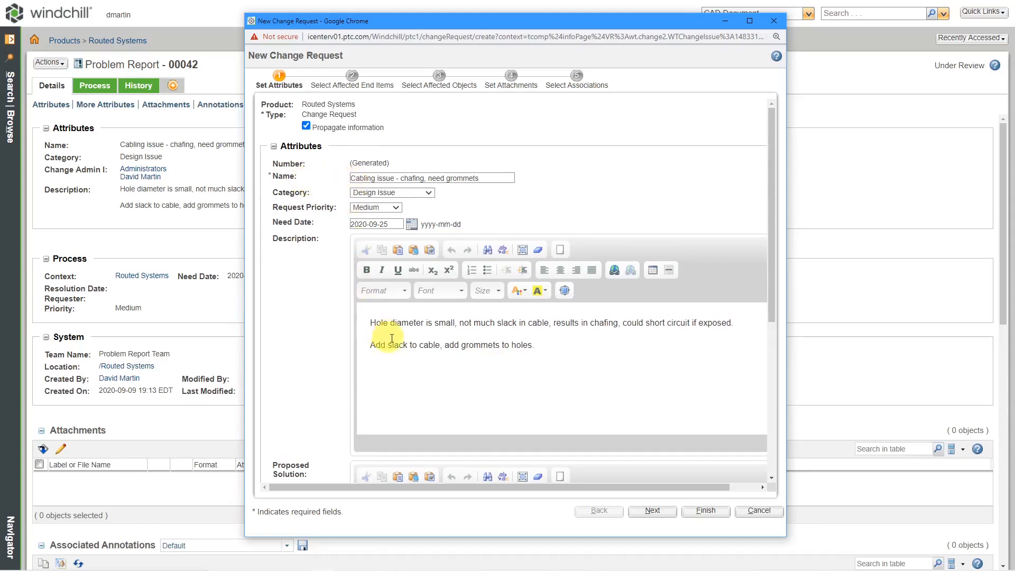
left_click(654, 512)
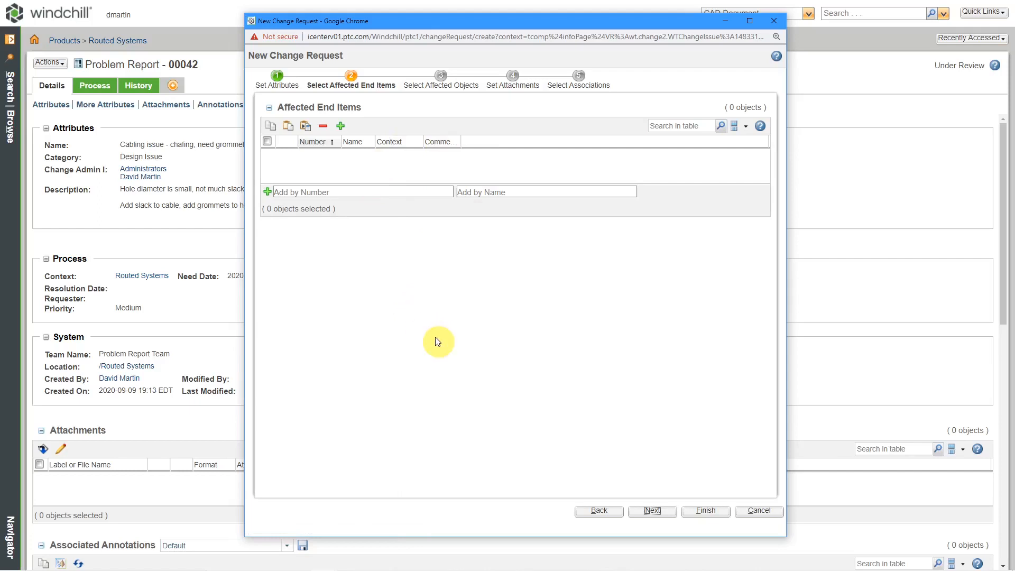
- Continue to the affected objects, collect the objects related to 00500523-2634.ASM, and widen the collection window
left_click(653, 512)
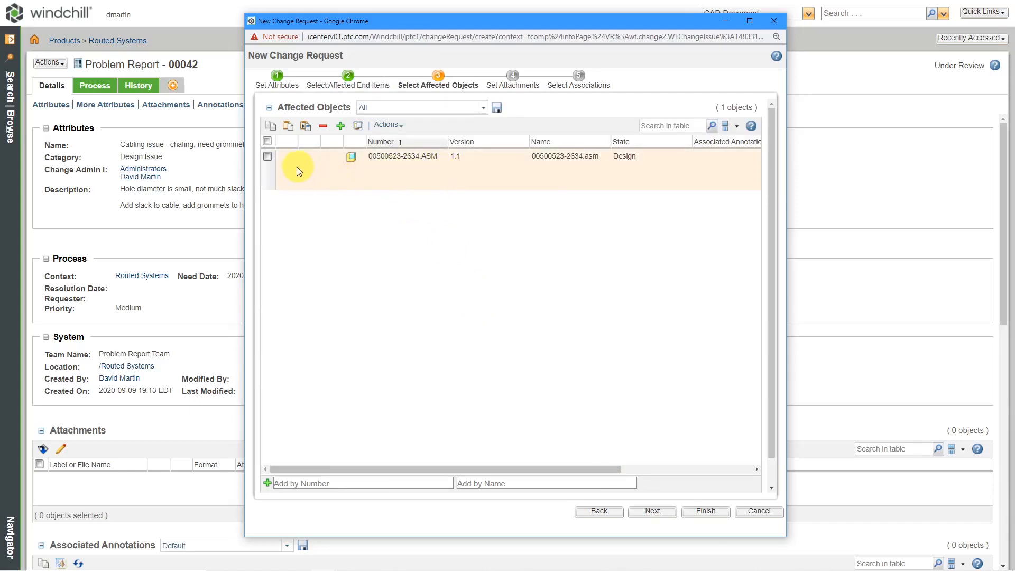
left_click(268, 157)
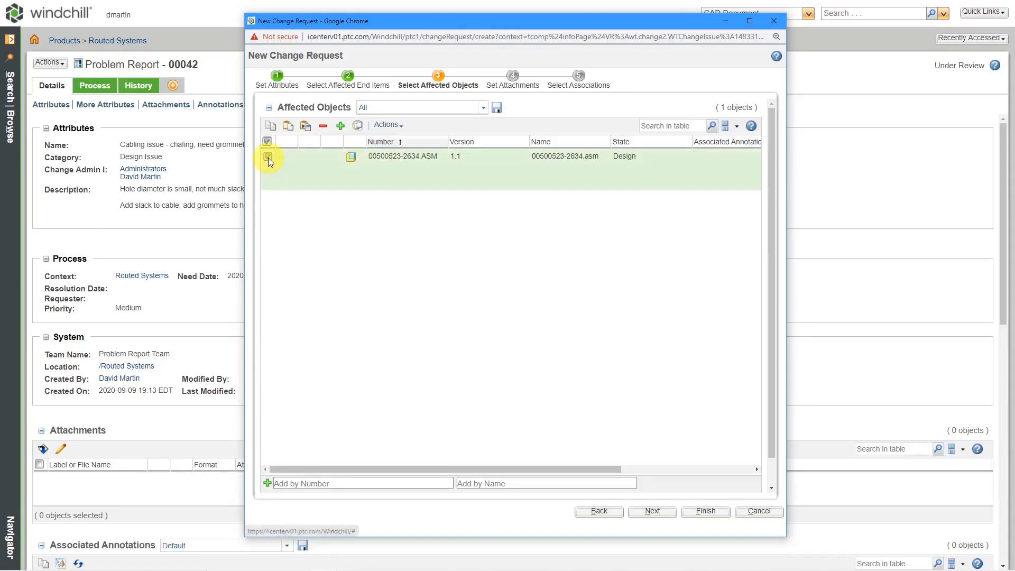
left_click(355, 127)
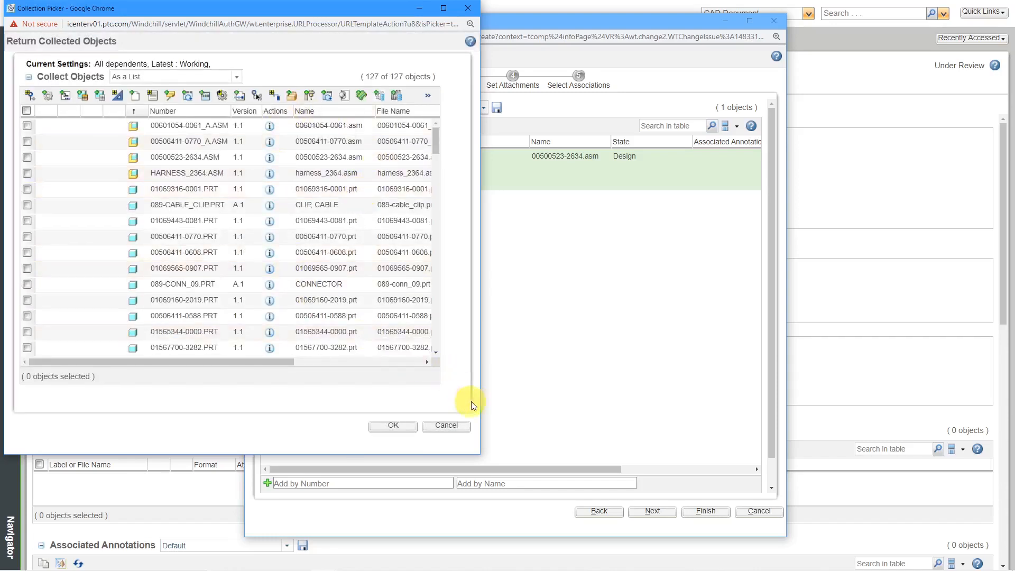
left_click_drag(479, 286, 662, 281)
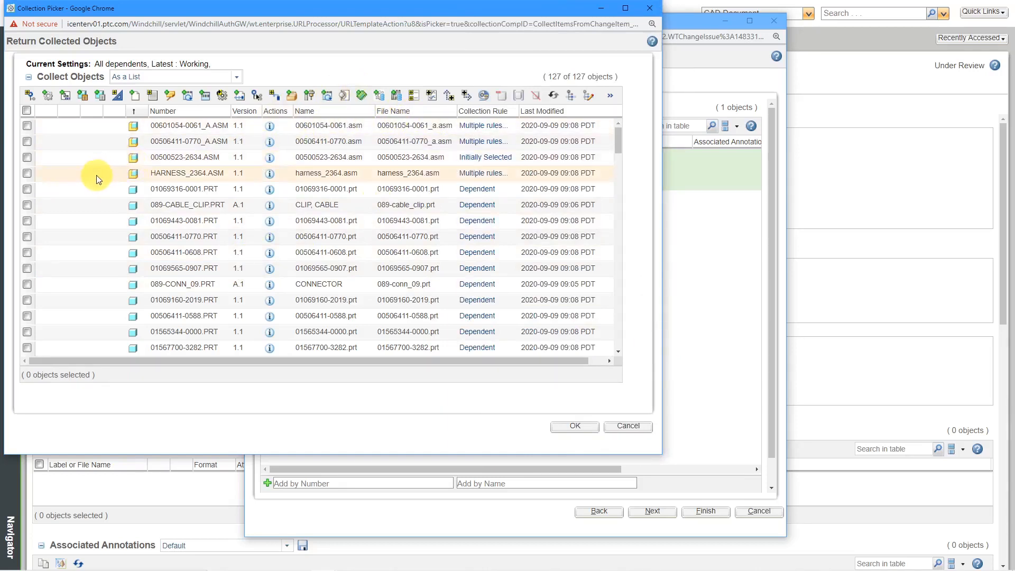
- Add the associated parts of 00500523-2634.ASM and HARNESS_2364.ASM to the collection
left_click(27, 157)
left_click(27, 173)
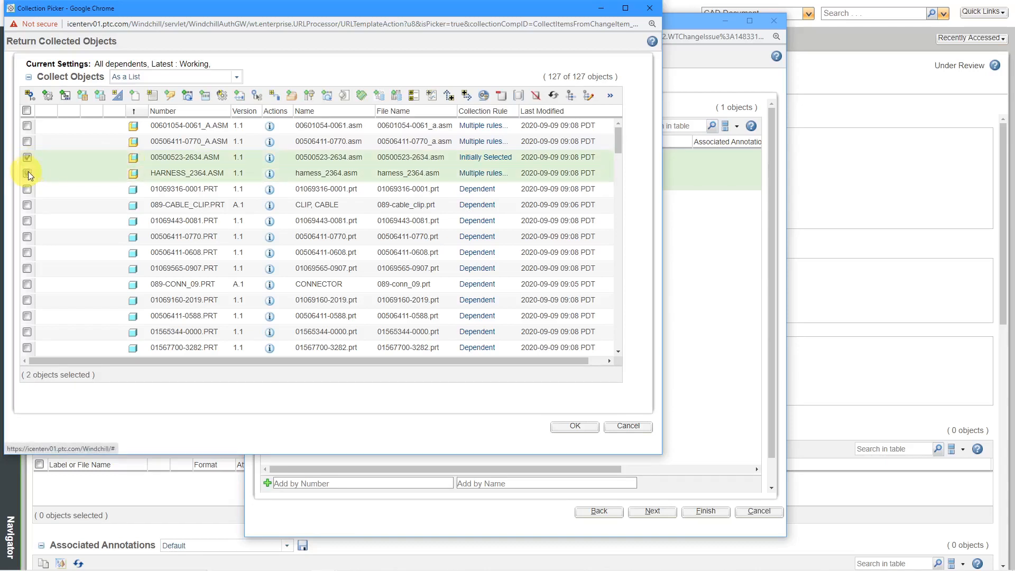
left_click(49, 96)
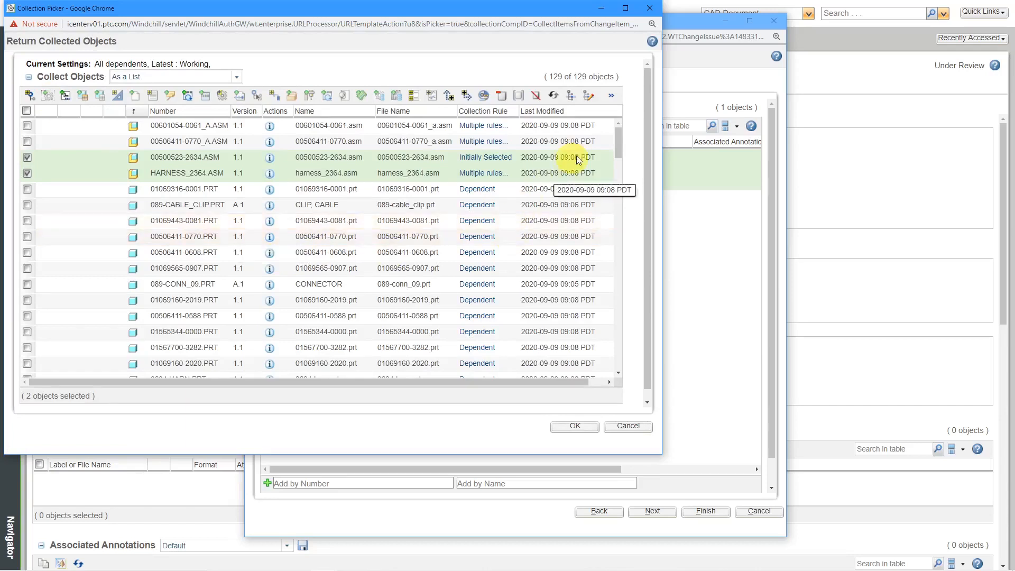
- Sort the collected objects by number and look through the list for the two assemblies and their associated parts
left_click(197, 108)
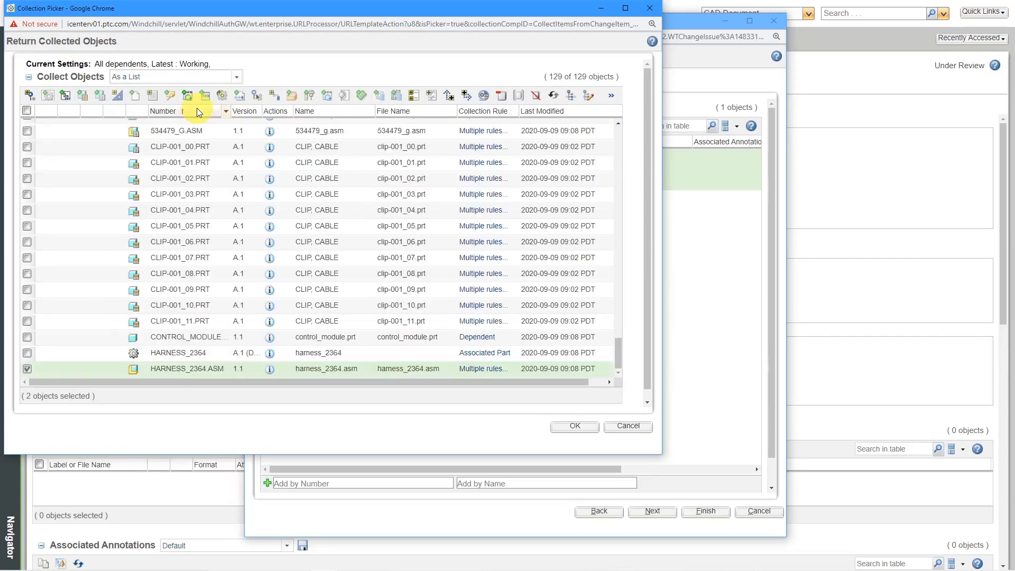
scroll(238, 170, "up", 1)
scroll(238, 170, "down", 2)
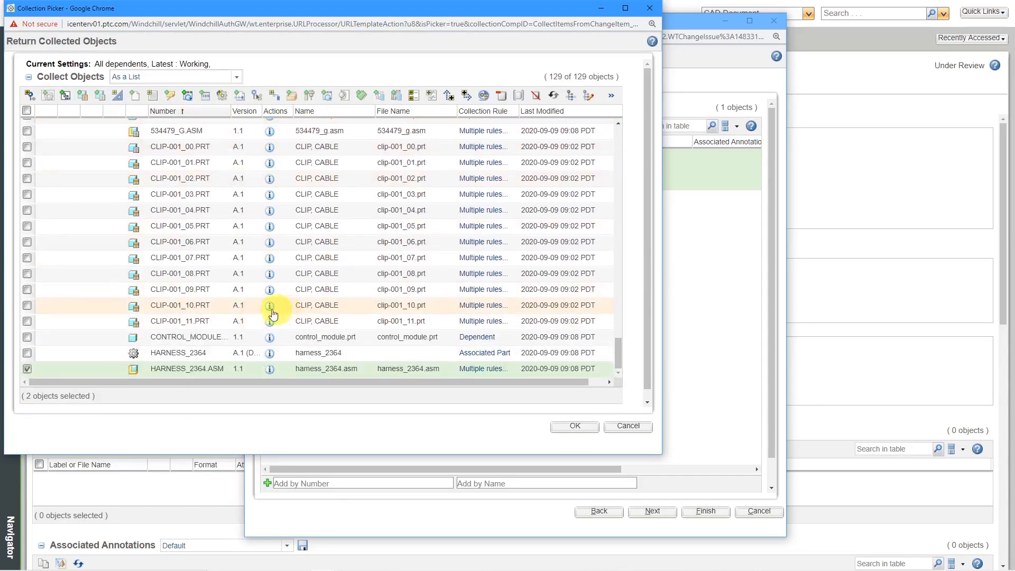
scroll(225, 295, "up", 3)
scroll(226, 294, "up", 5)
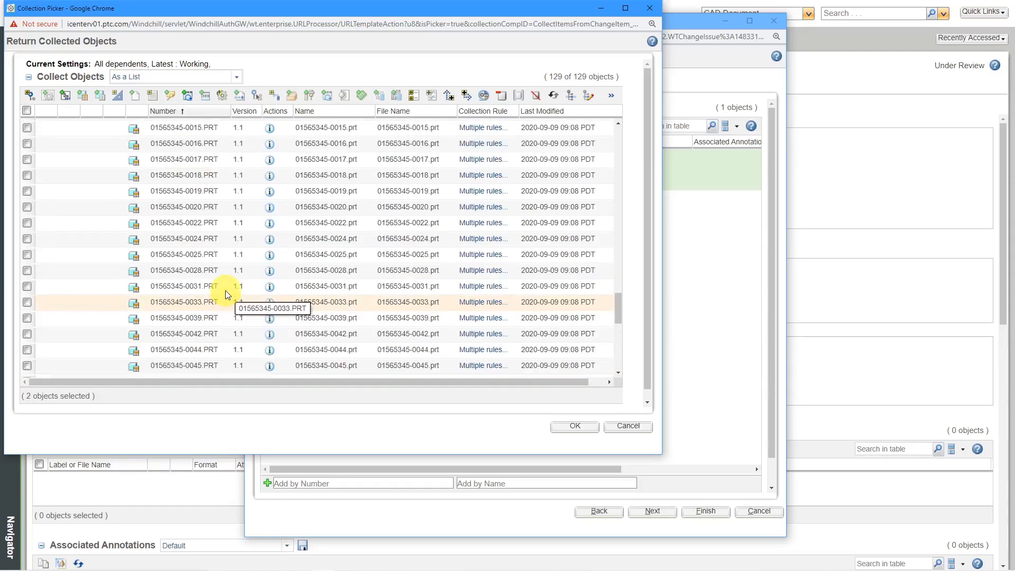
scroll(225, 292, "up", 10)
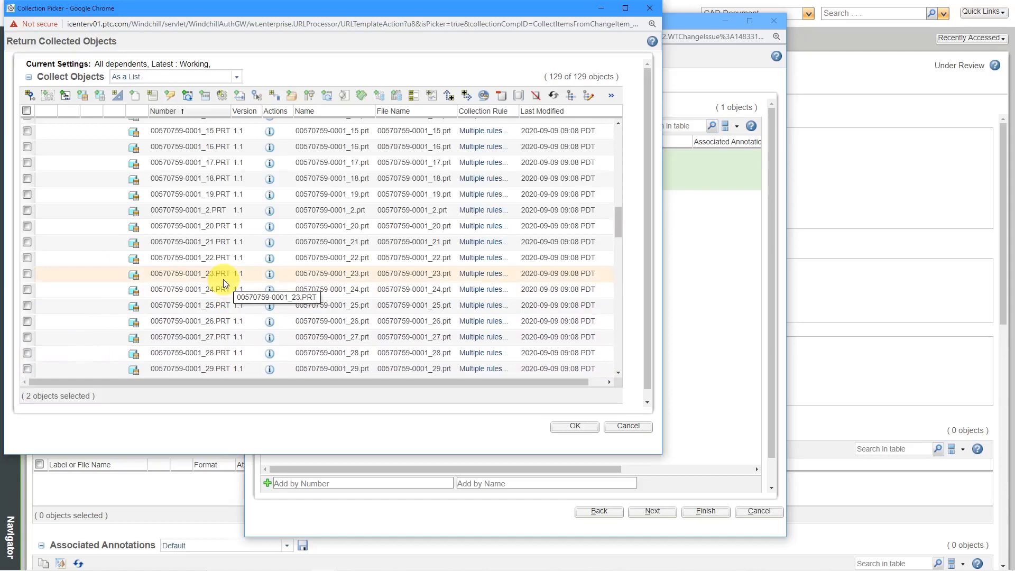
scroll(224, 282, "up", 10)
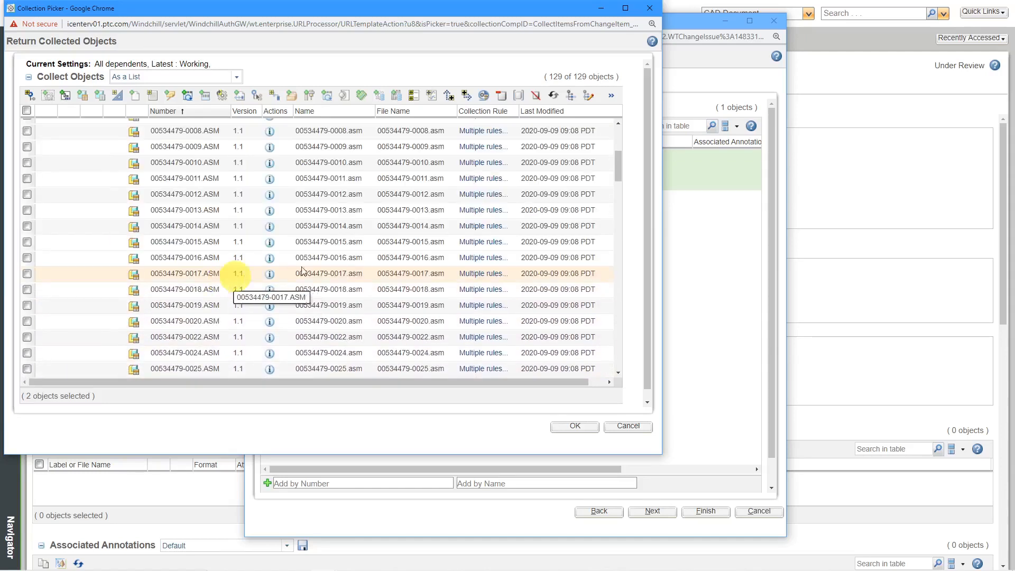
left_click_drag(619, 162, 619, 135)
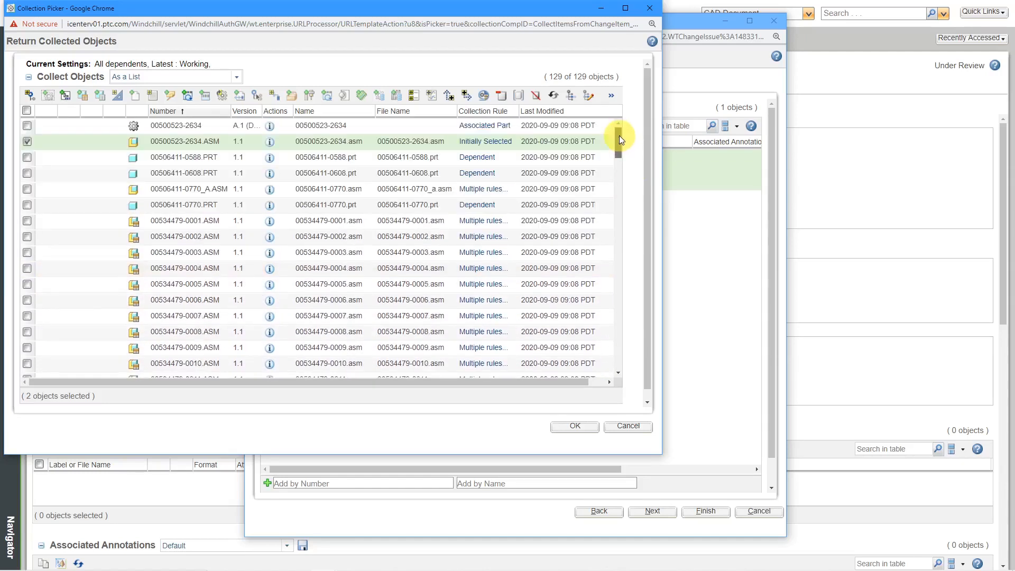
left_click(27, 110)
left_click(27, 126)
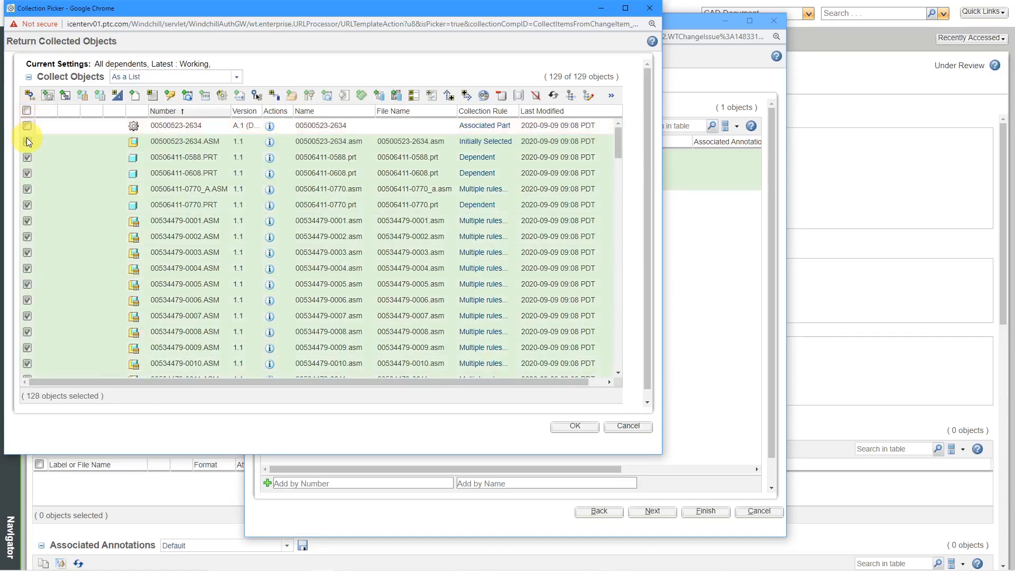
left_click(26, 142)
left_click_drag(620, 140, 600, 369)
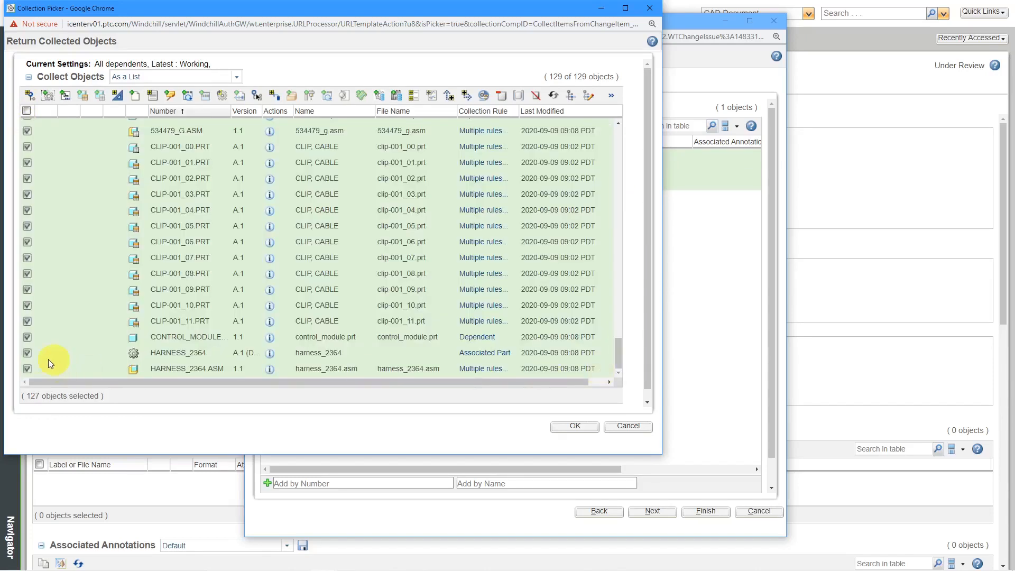
left_click(27, 369)
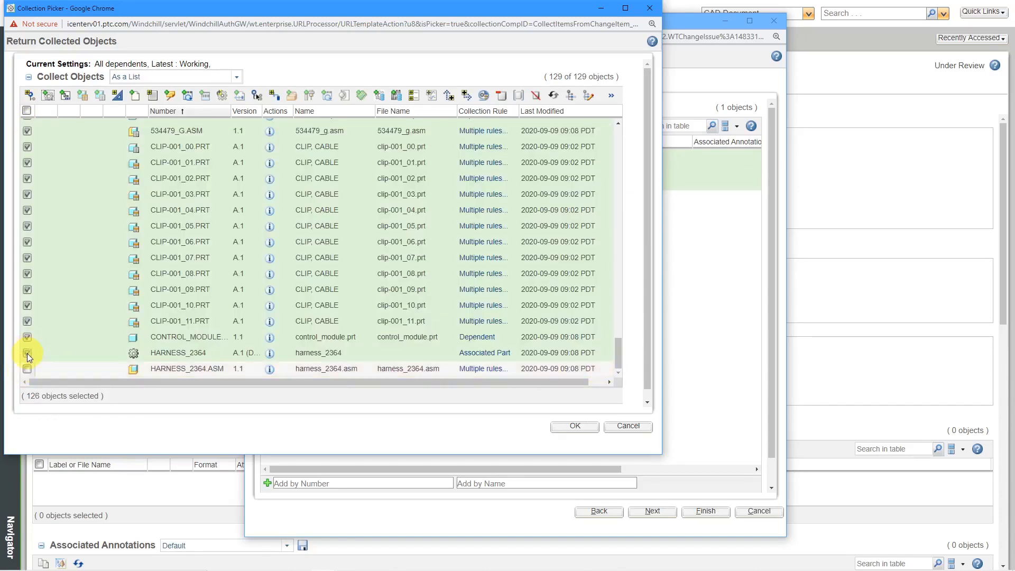
left_click(27, 353)
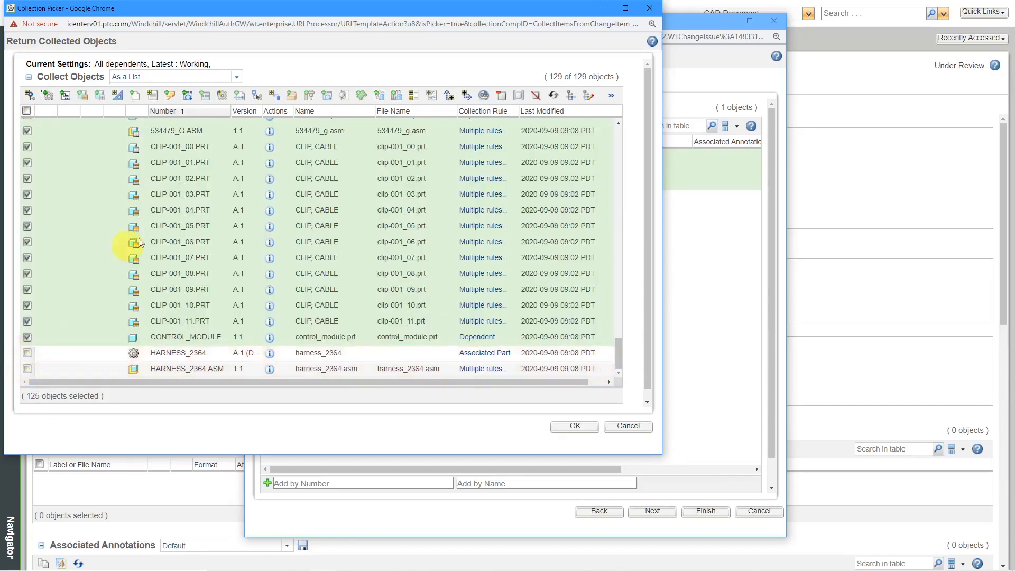
left_click(501, 96)
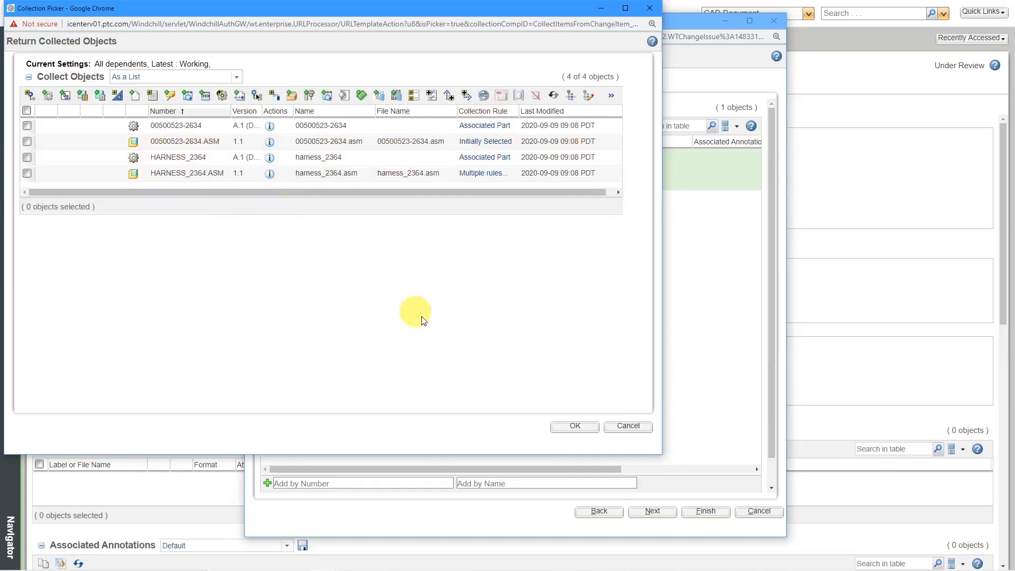
left_click(573, 427)
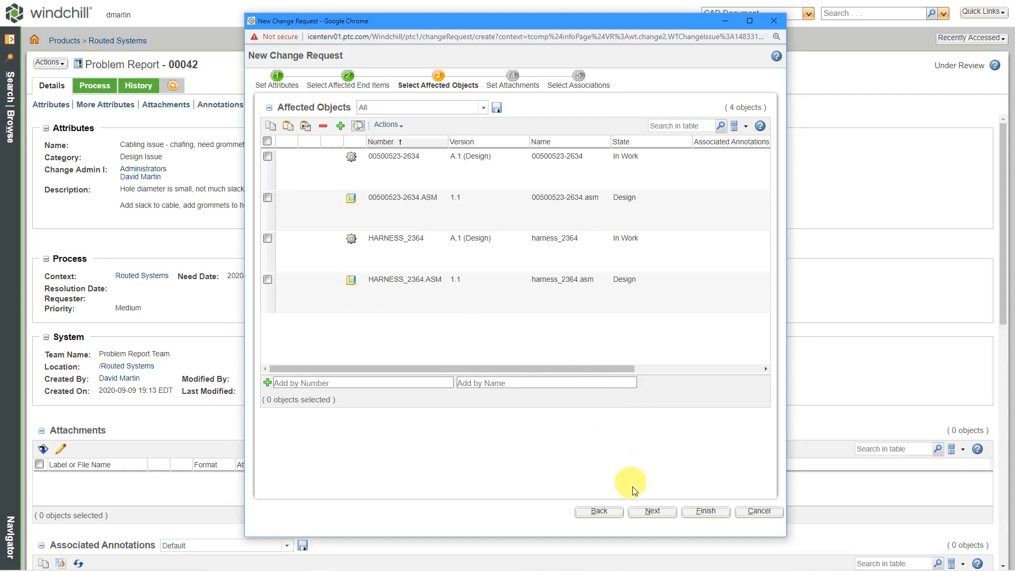
- Finish the change request without adding attachments or further associations, choose Submit Later, and dismiss the confirmation message
left_click(652, 513)
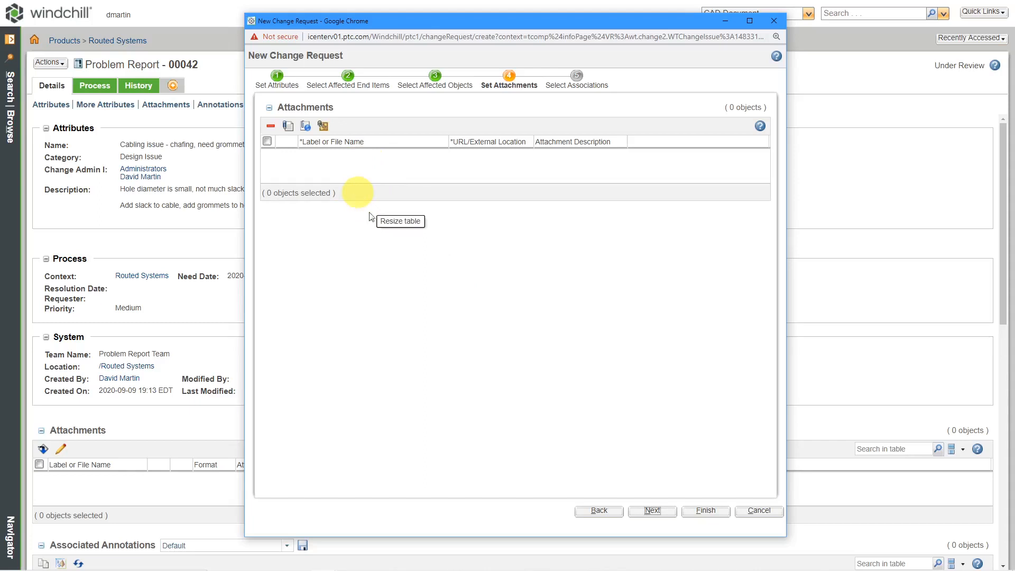
left_click(652, 510)
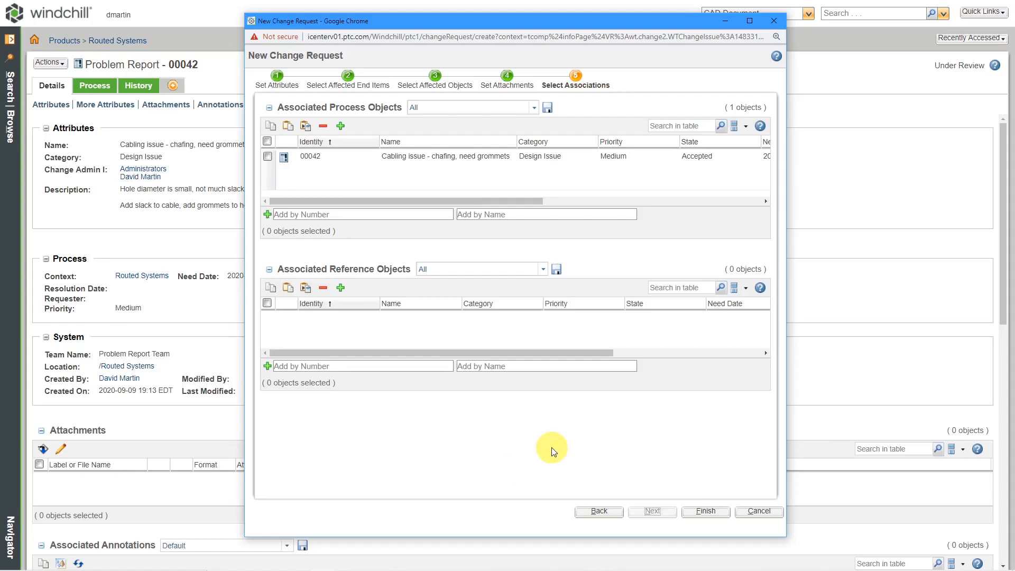
left_click(709, 512)
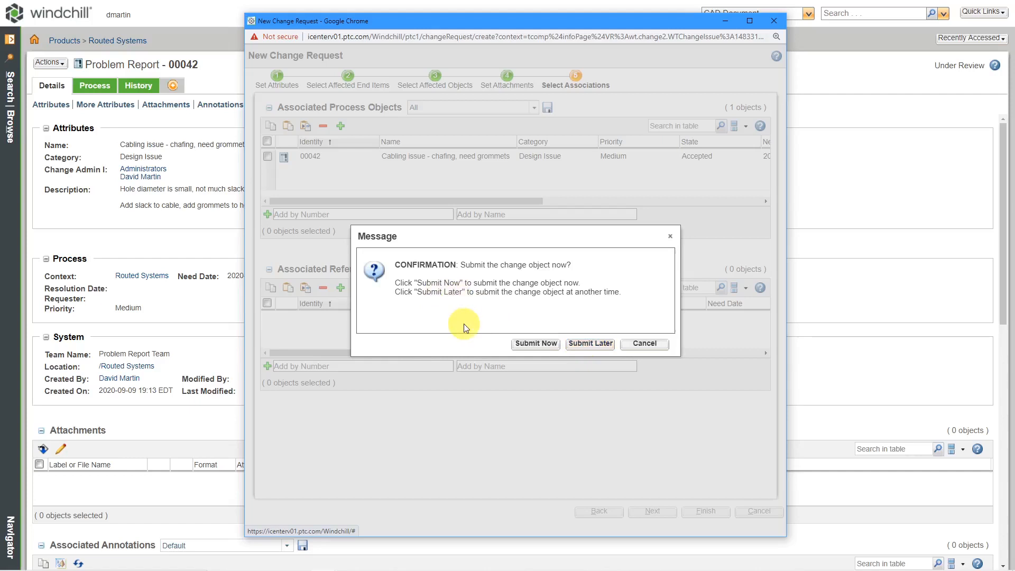
left_click(591, 344)
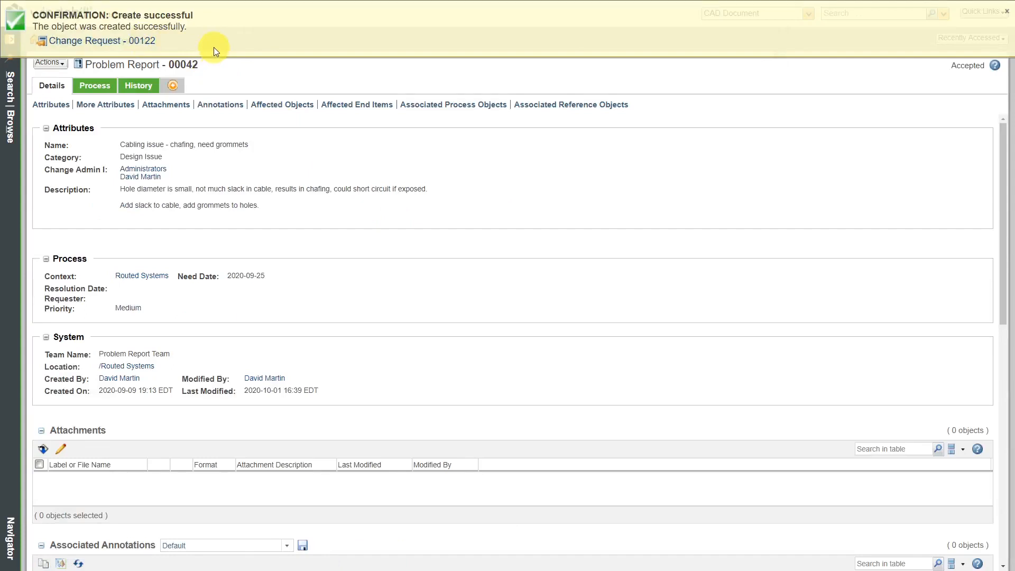
left_click(1007, 14)
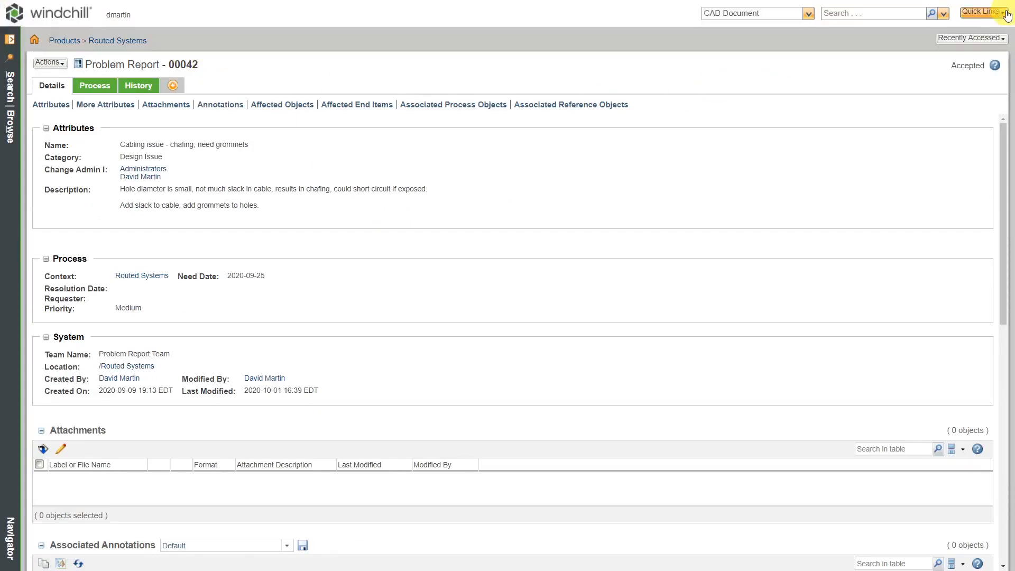
- Open the Submit Change Request task from the home page's task list and complete it
left_click(34, 41)
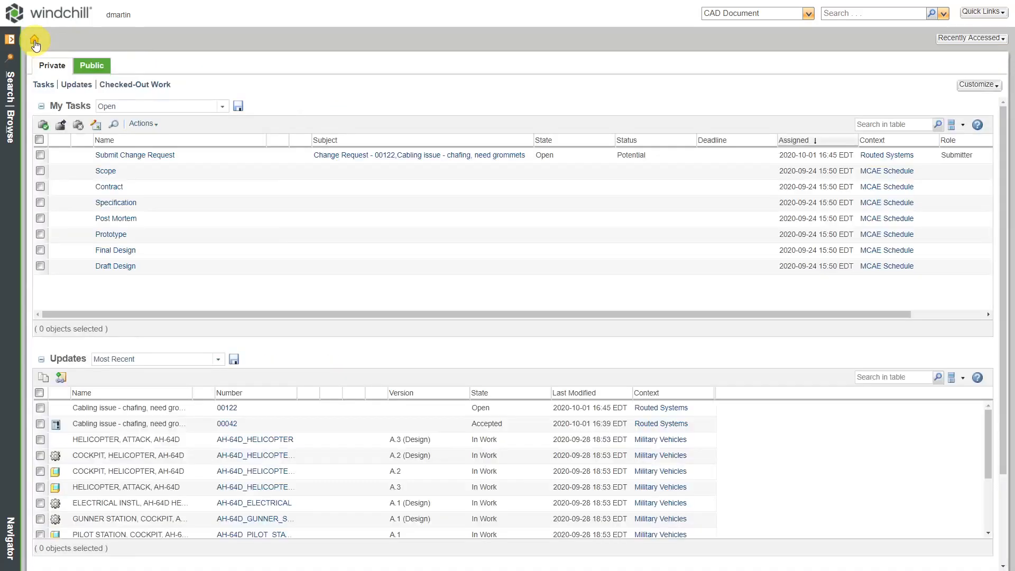
left_click(157, 155)
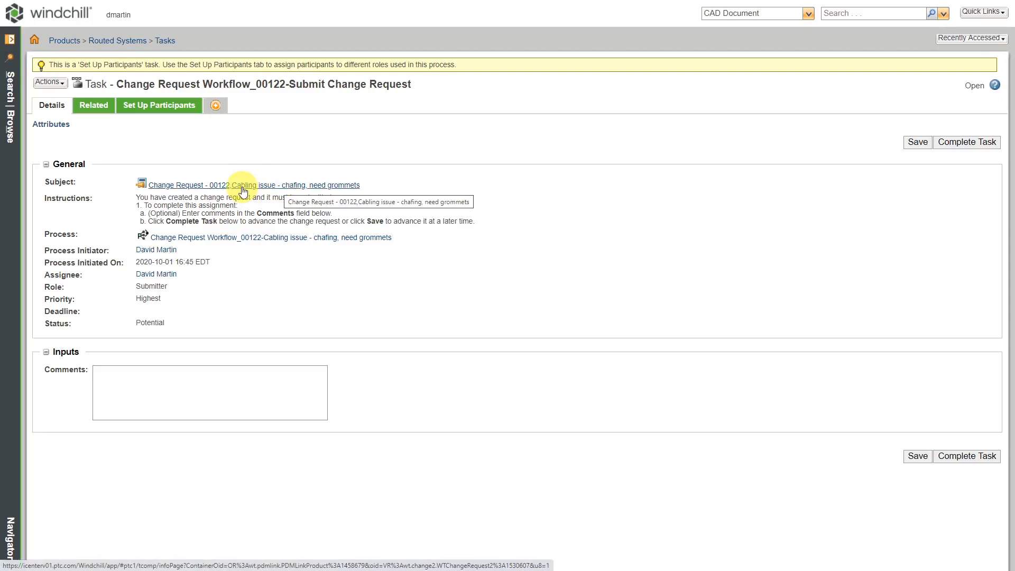
left_click(967, 458)
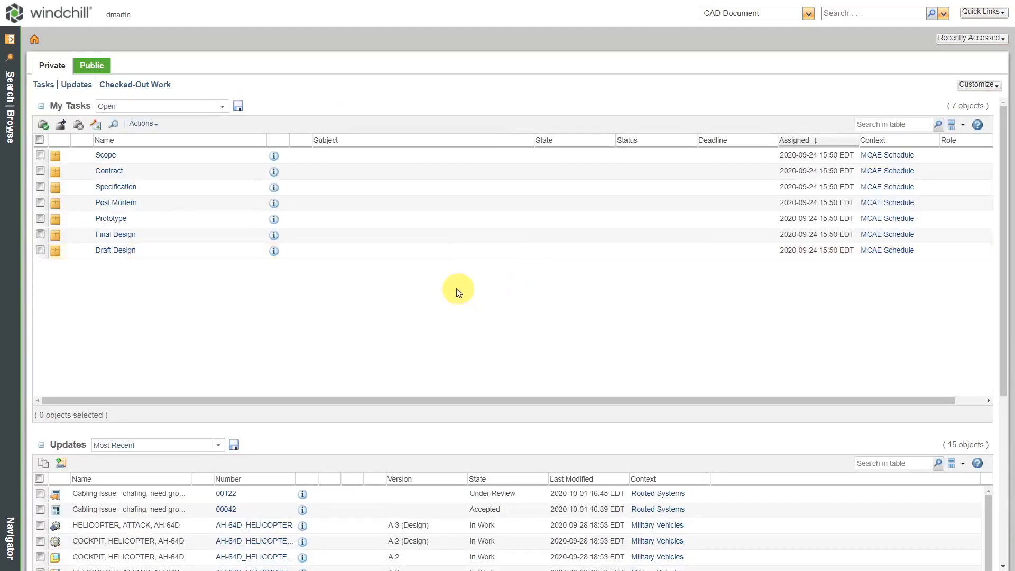
- Reload the home page and open the Analyze Change Request task for change request 00122
right_click(492, 80)
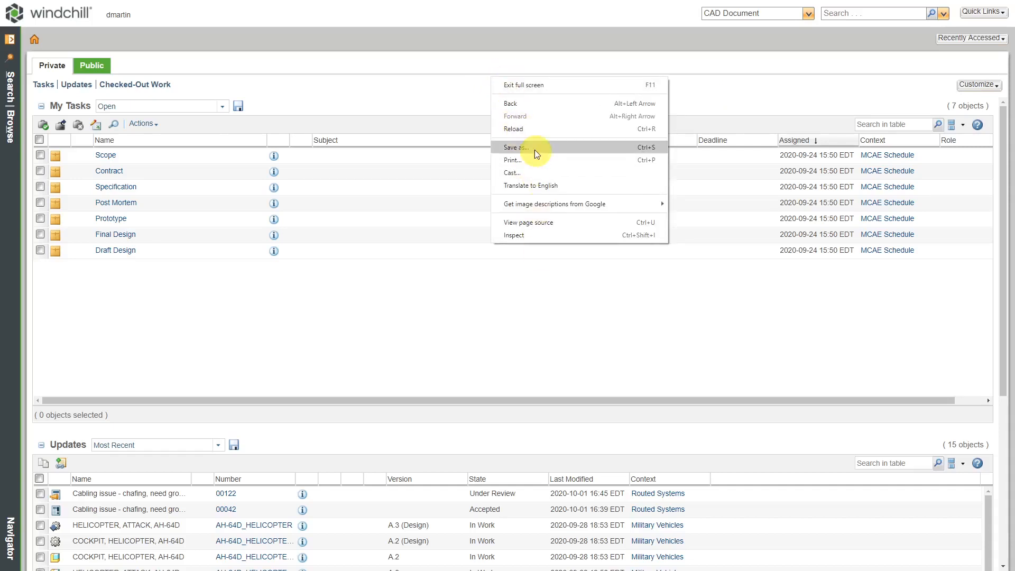
left_click(518, 129)
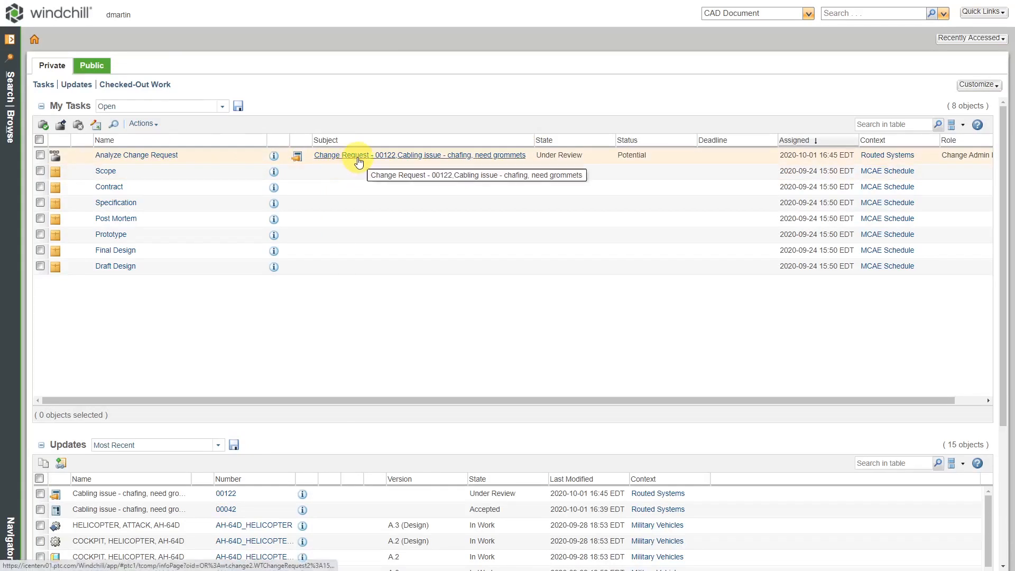
left_click(163, 157)
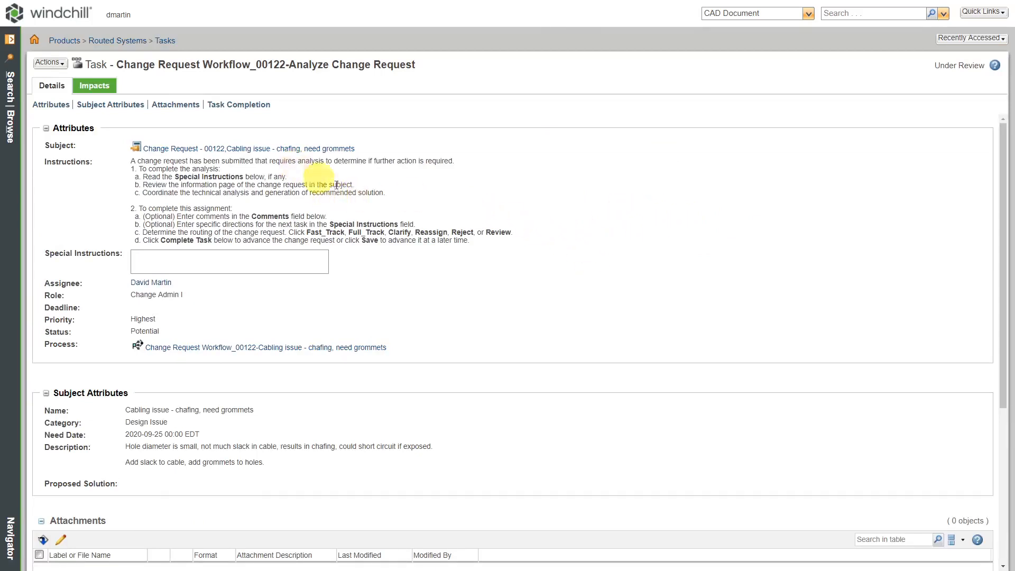
- Review the analysis task's instructions and routing options, and open its subject change request's information page
scroll(471, 244, "down", 5)
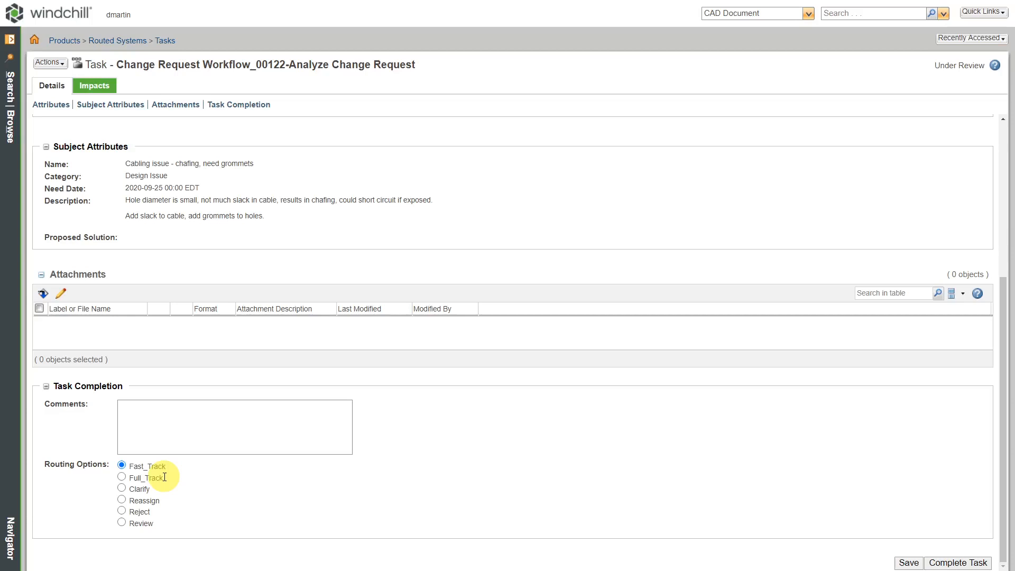
scroll(229, 425, "up", 5)
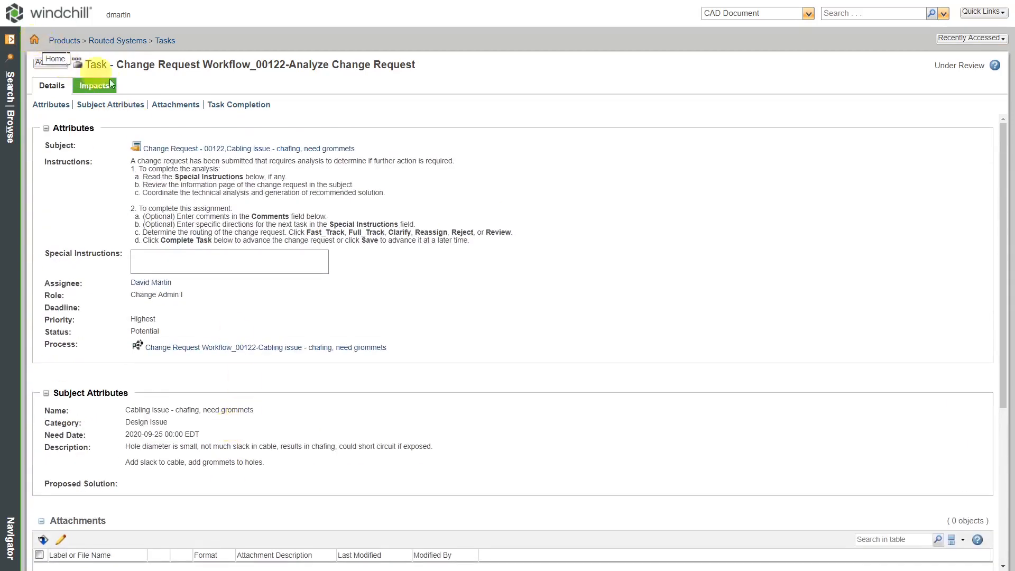
left_click(230, 151)
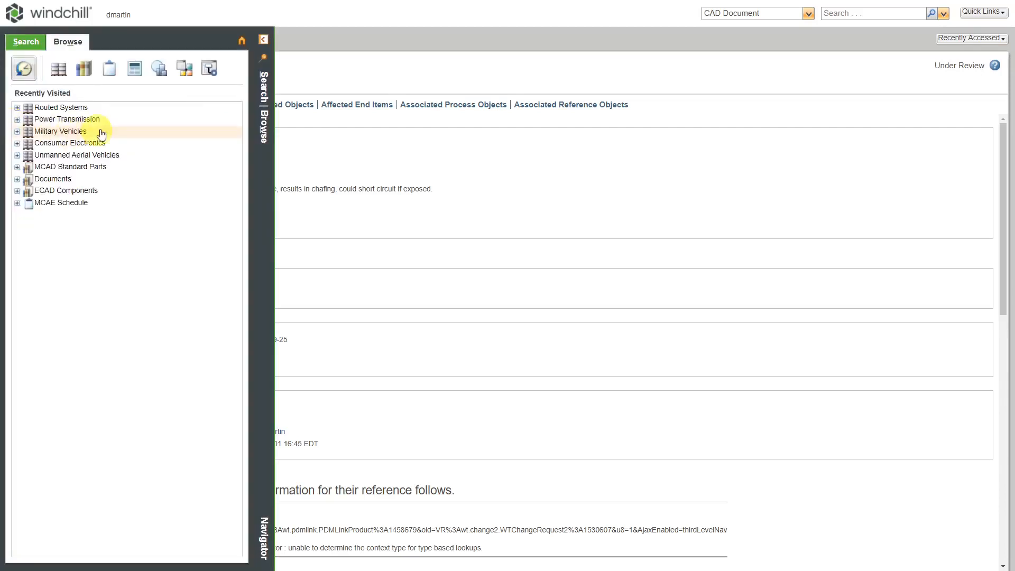
- Open the Change Requests list and review its available table views, keeping the Created By Me view
left_click(135, 70)
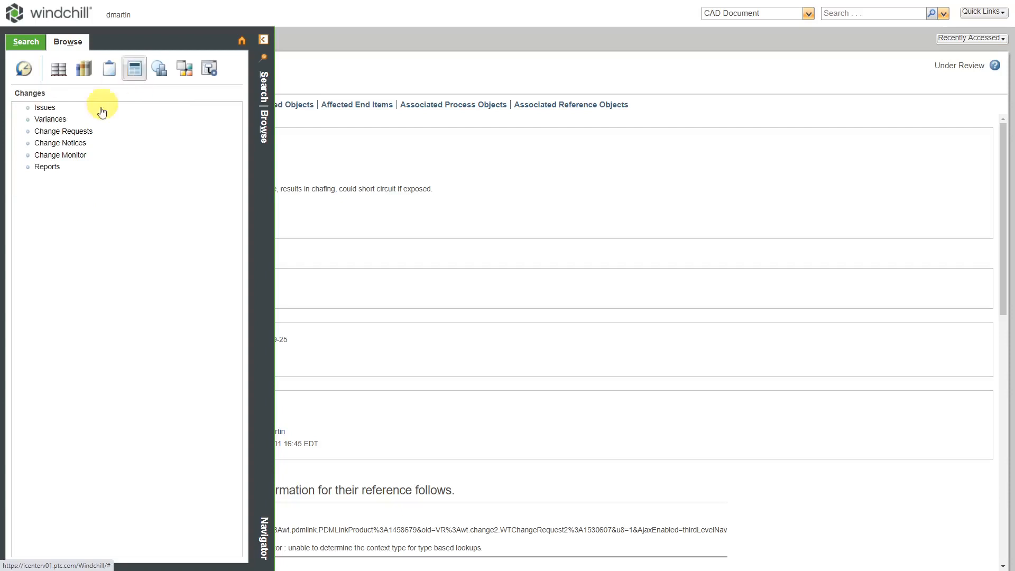
left_click(87, 135)
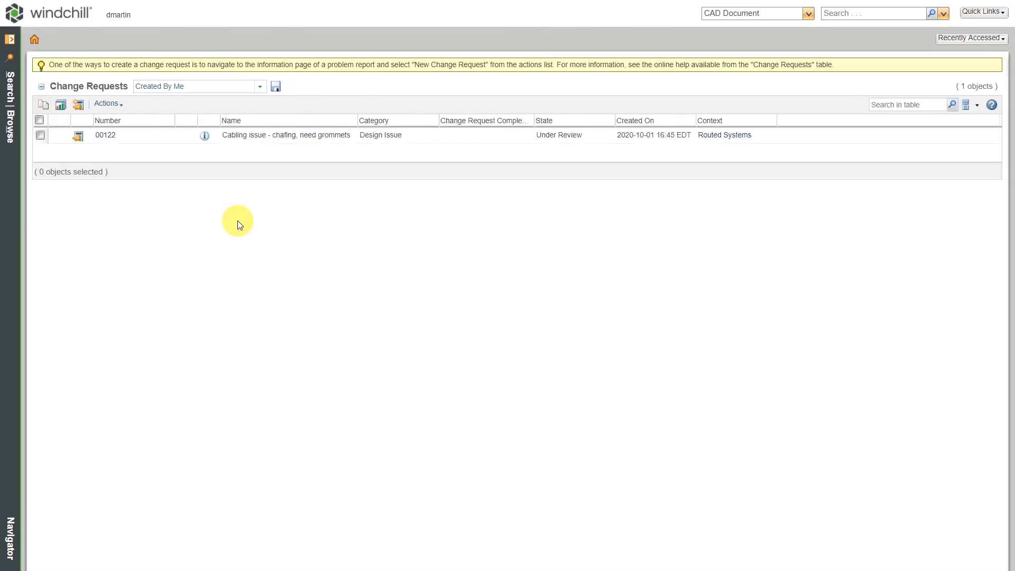
left_click(261, 87)
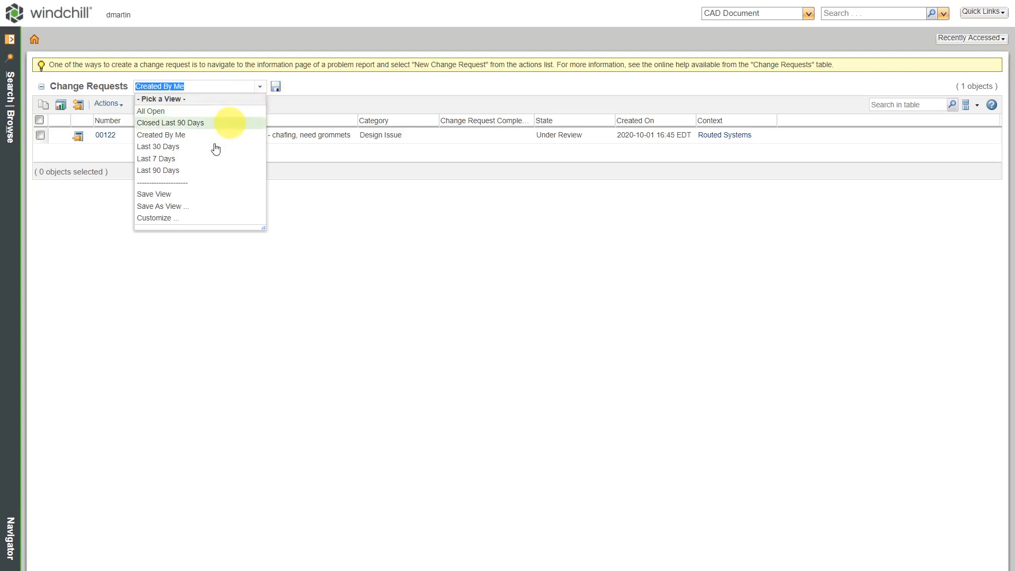
left_click(427, 266)
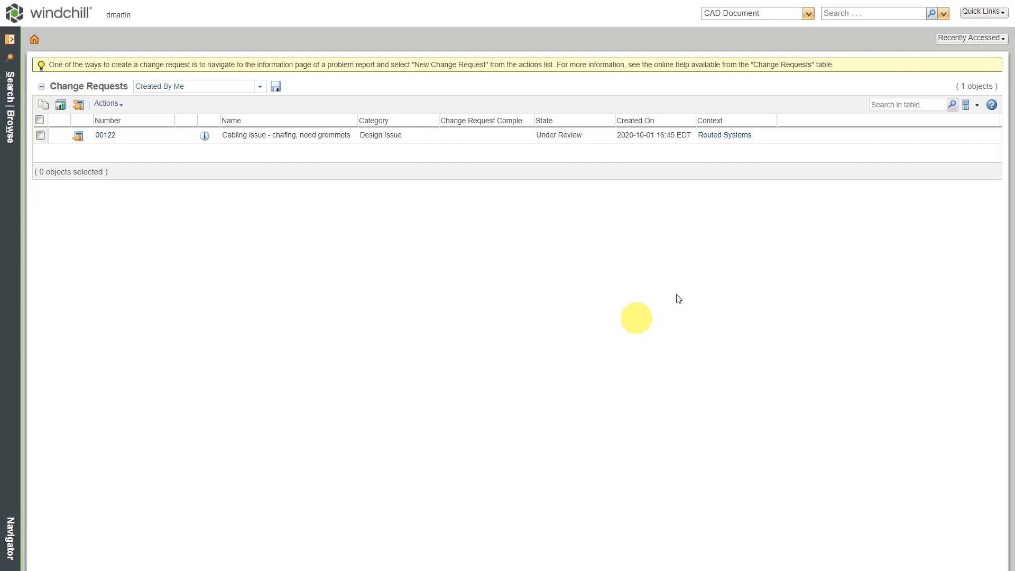
- Go to the recently accessed Engineering folder and open the information page of assembly 01-51000.asm
left_click(967, 39)
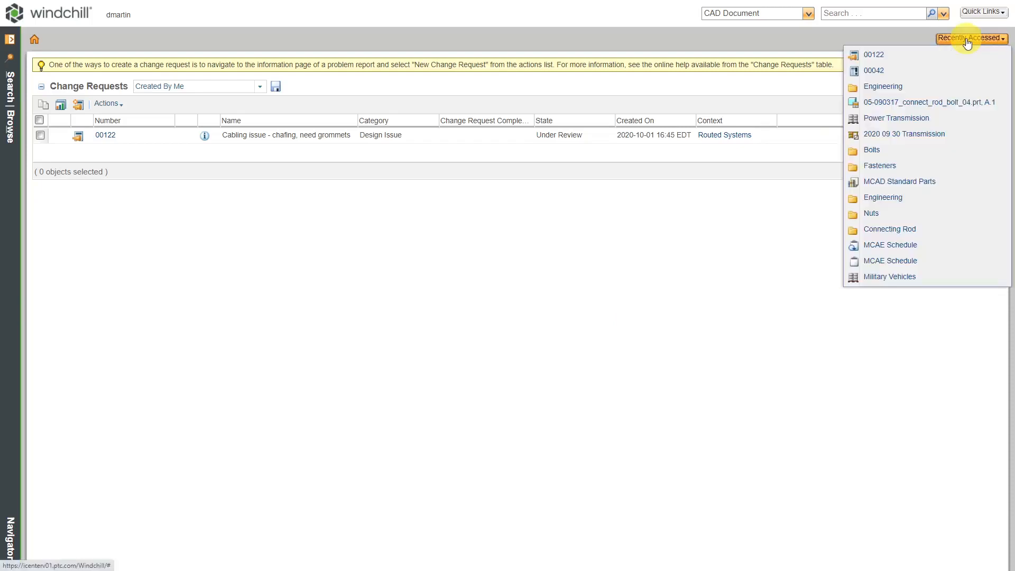
left_click(891, 88)
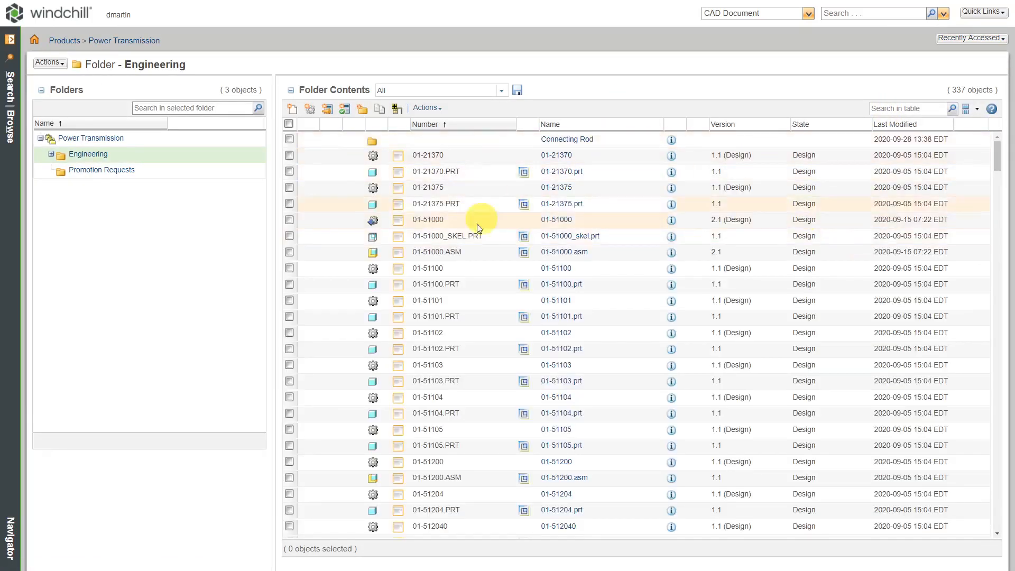
left_click(559, 251)
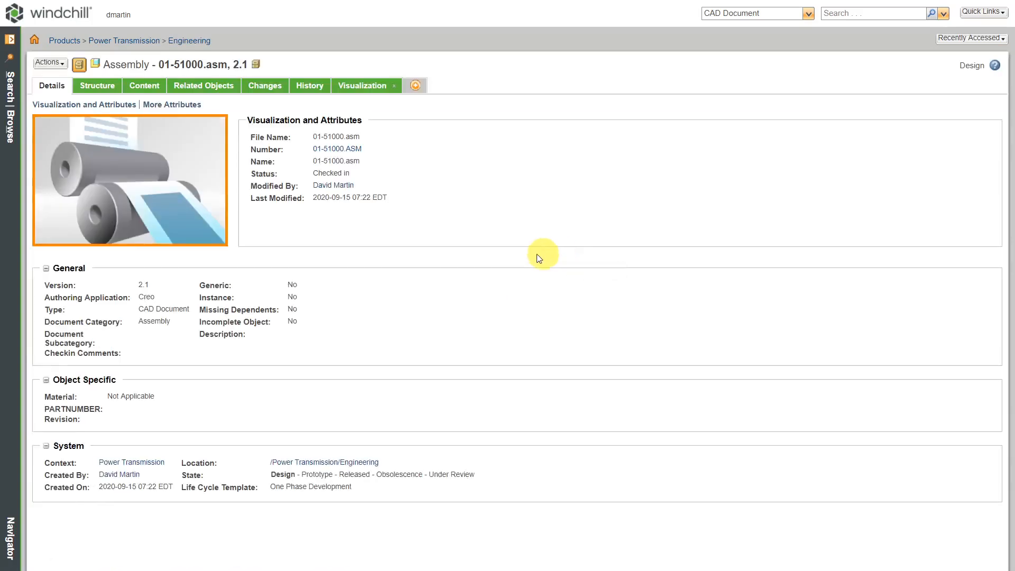
- Start a new change request from the 01-51000.asm assembly and try to reach its affected objects without a name
left_click(50, 65)
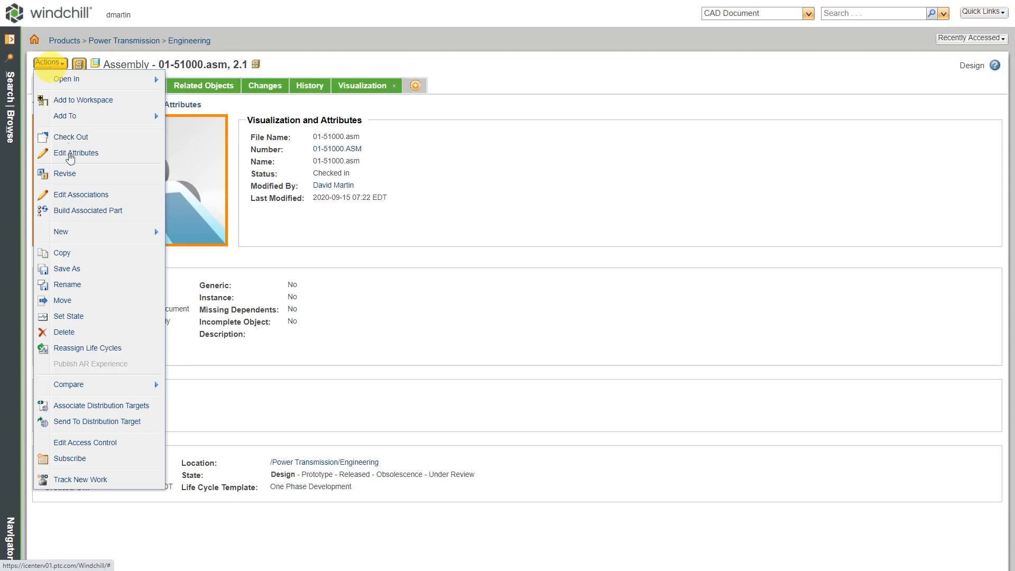
mouse_move(79, 233)
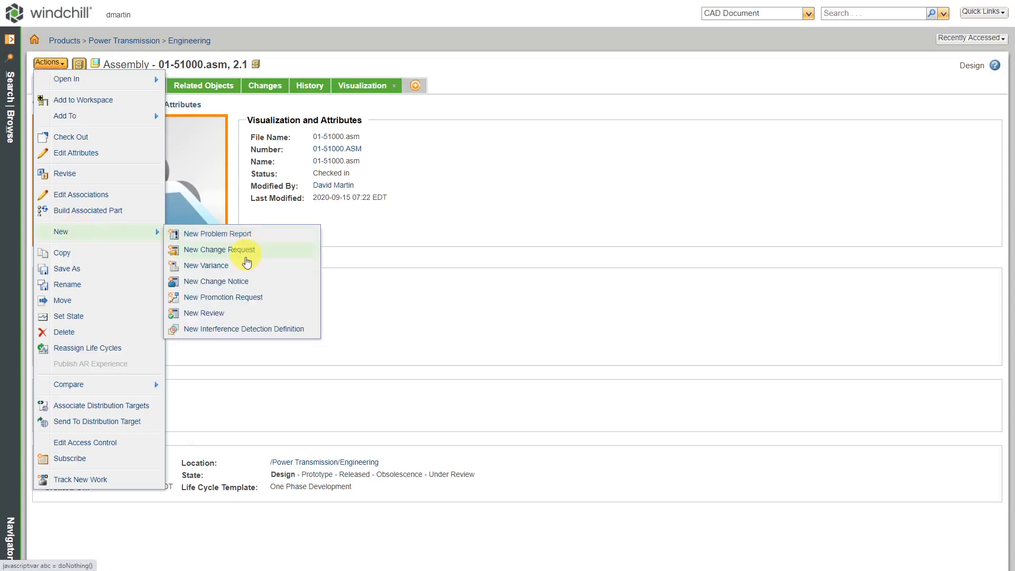
left_click(246, 255)
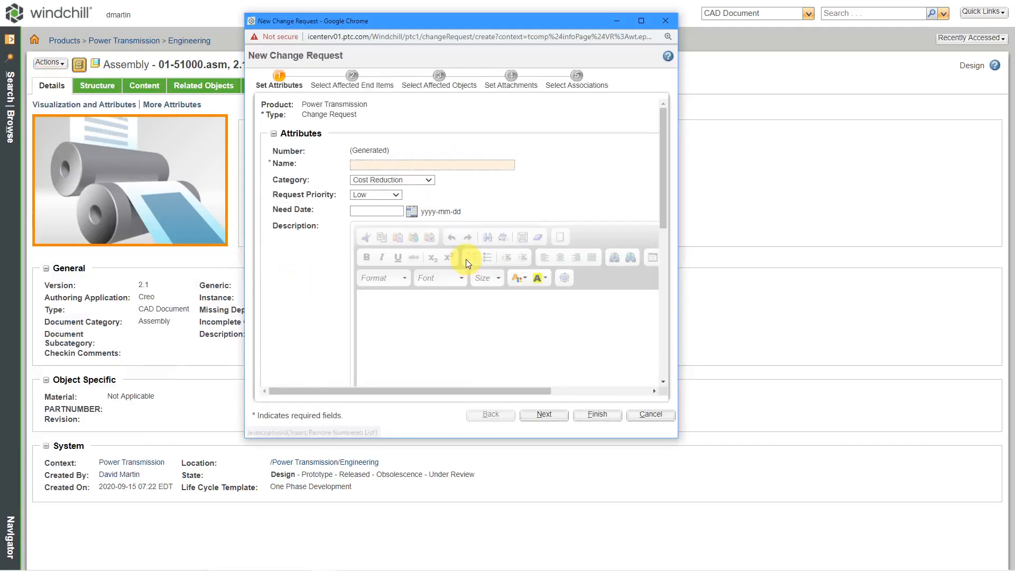
left_click(451, 87)
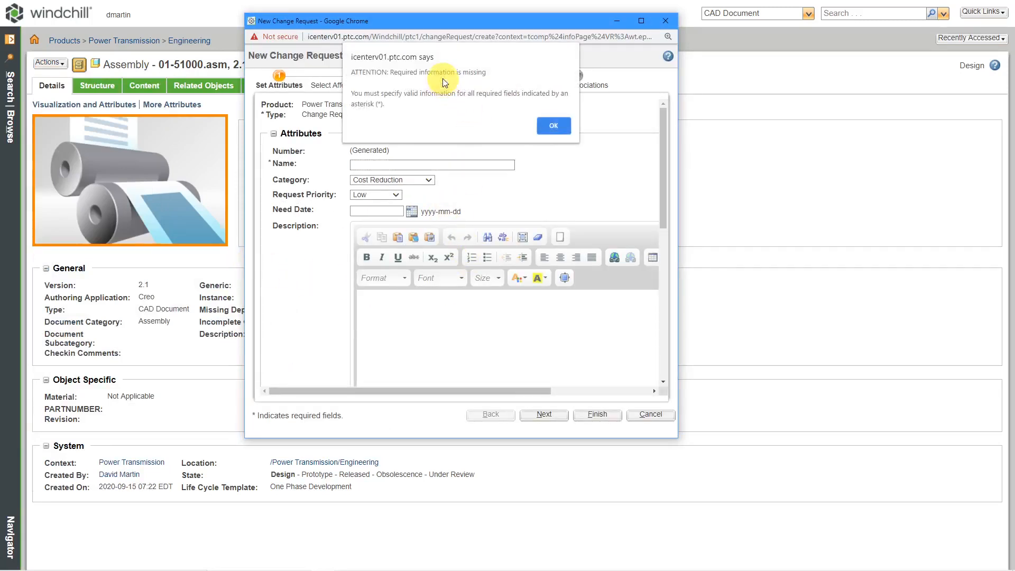
left_click(564, 128)
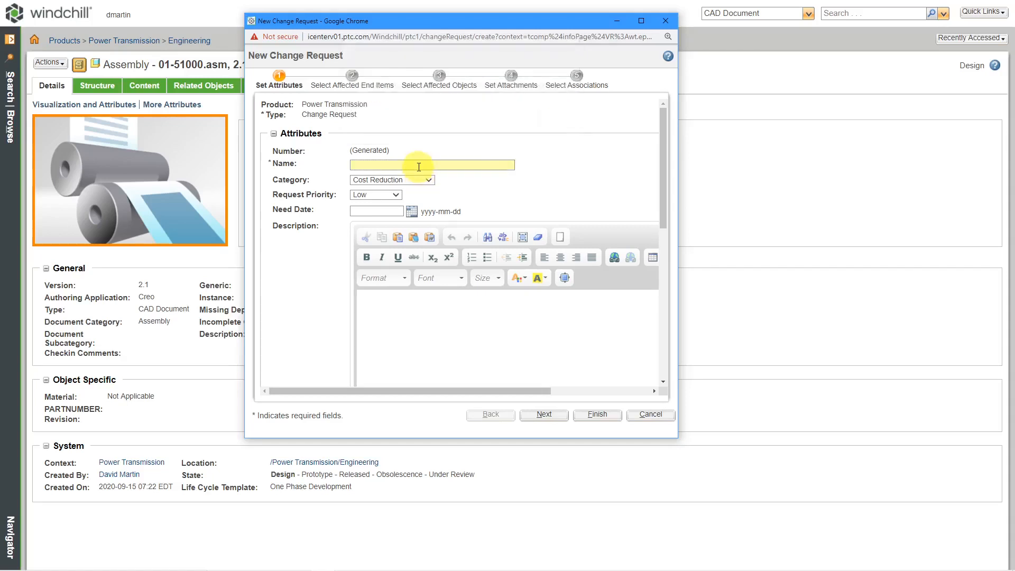
- Name the change request CR, check its affected objects, and cancel the request
left_click(419, 165)
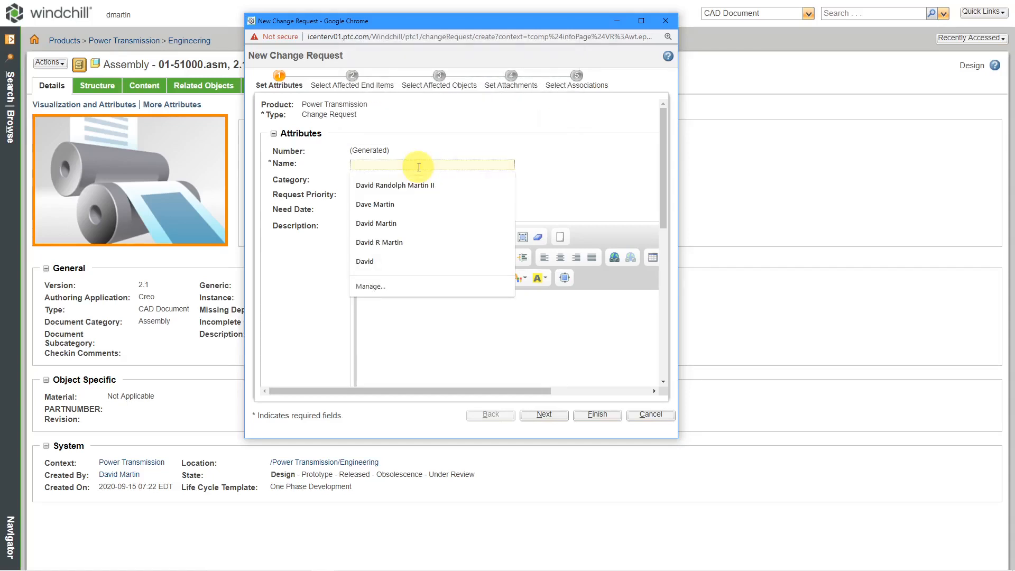
type("CR")
left_click(446, 84)
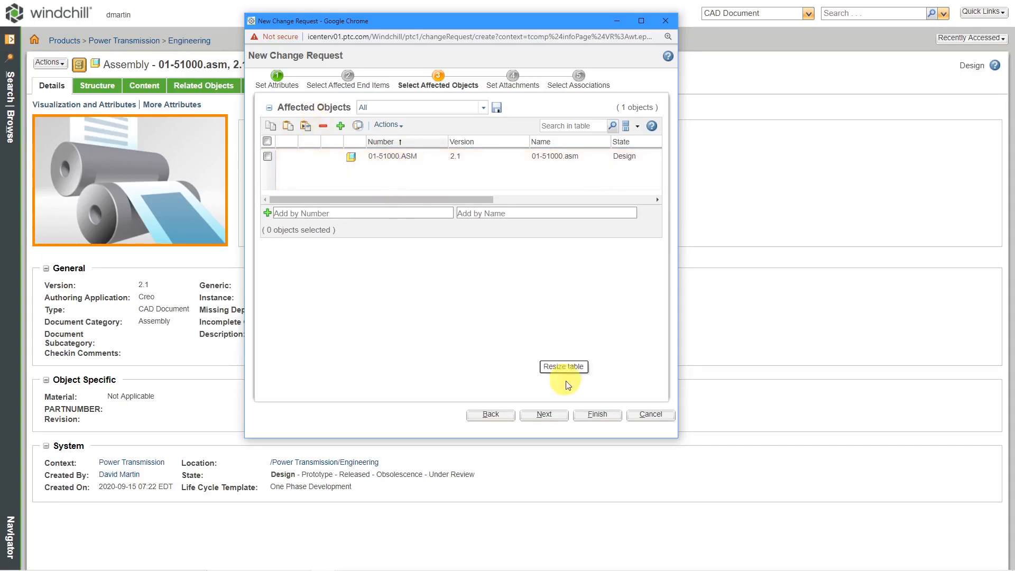
left_click(648, 415)
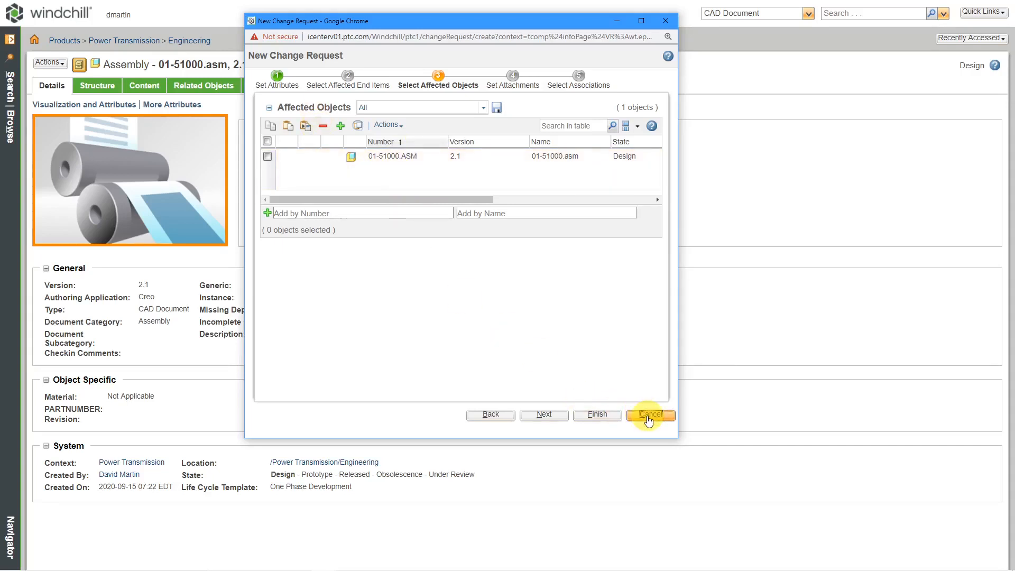
- Return to the Engineering folder, start a new change request from the folder contents and enlarge its window
left_click(196, 42)
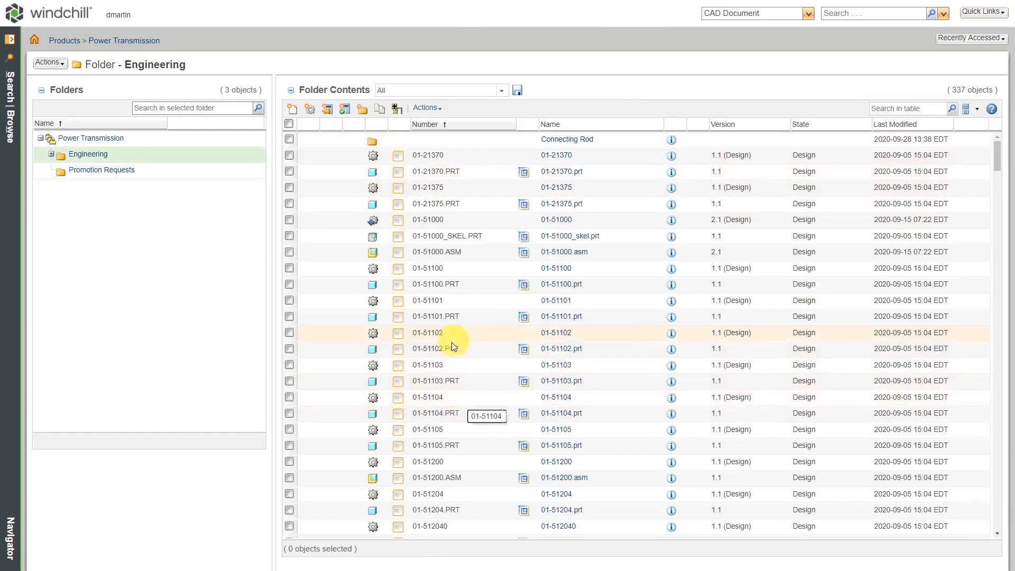
left_click(429, 109)
mouse_move(438, 146)
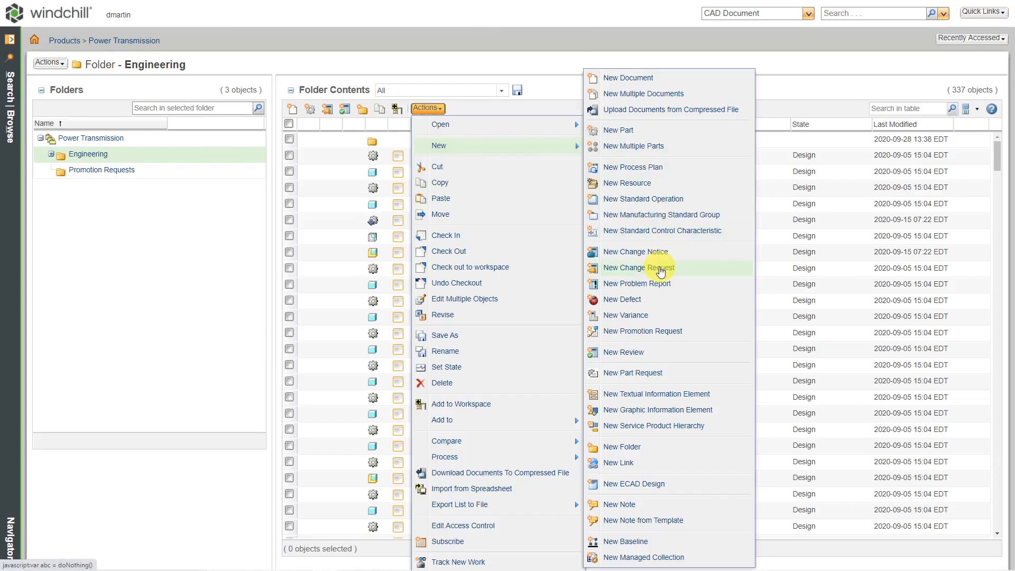
left_click(660, 268)
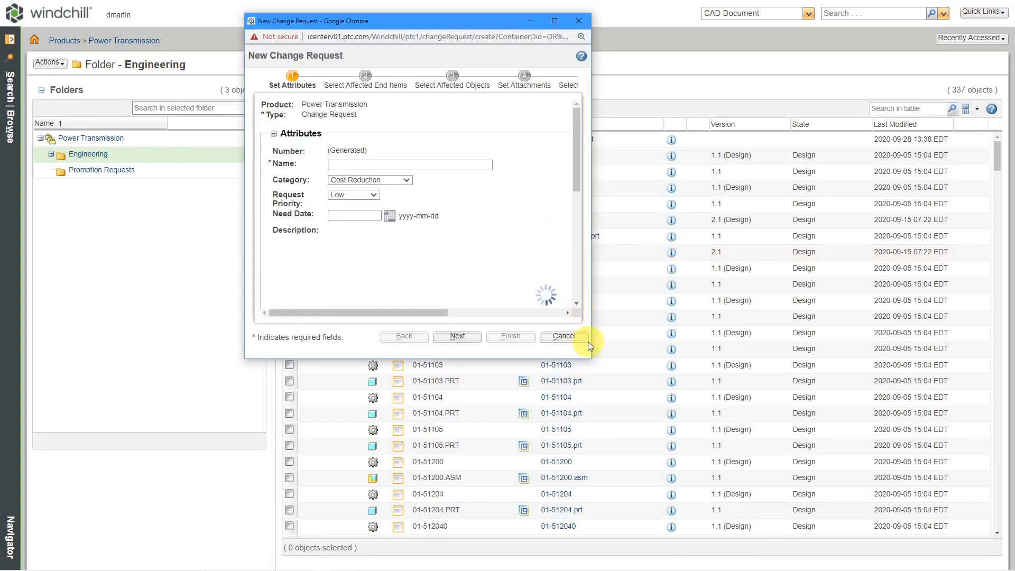
left_click_drag(591, 358, 772, 360)
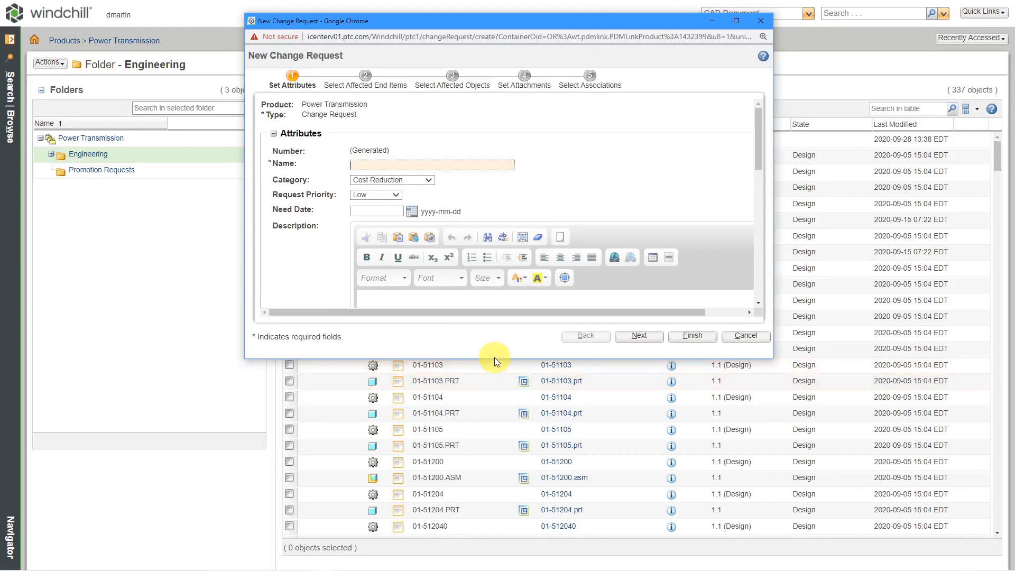
left_click_drag(494, 357, 466, 522)
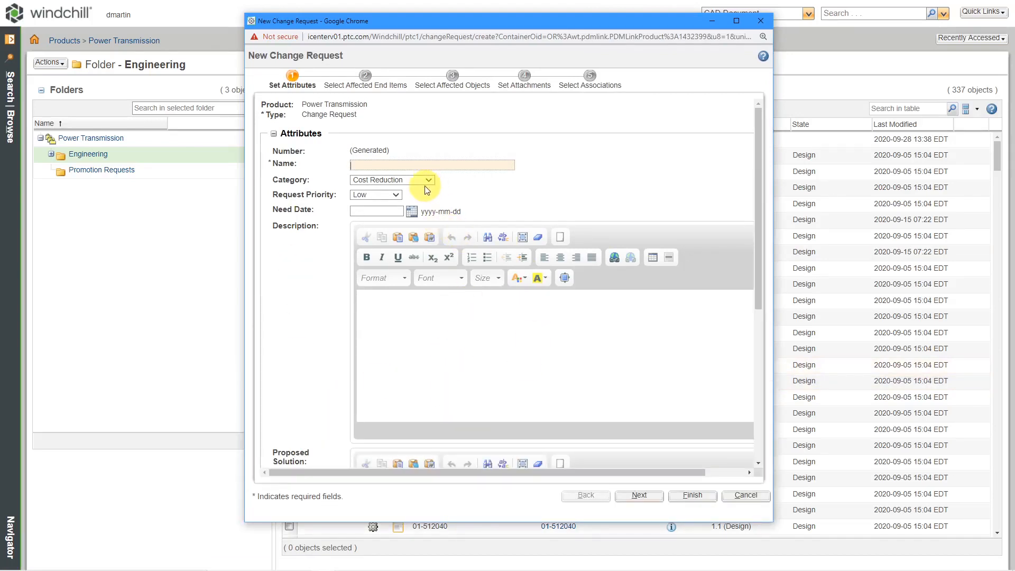
- Name the change request CR and look up affected objects by number with 01-5121
type("CR")
left_click(454, 82)
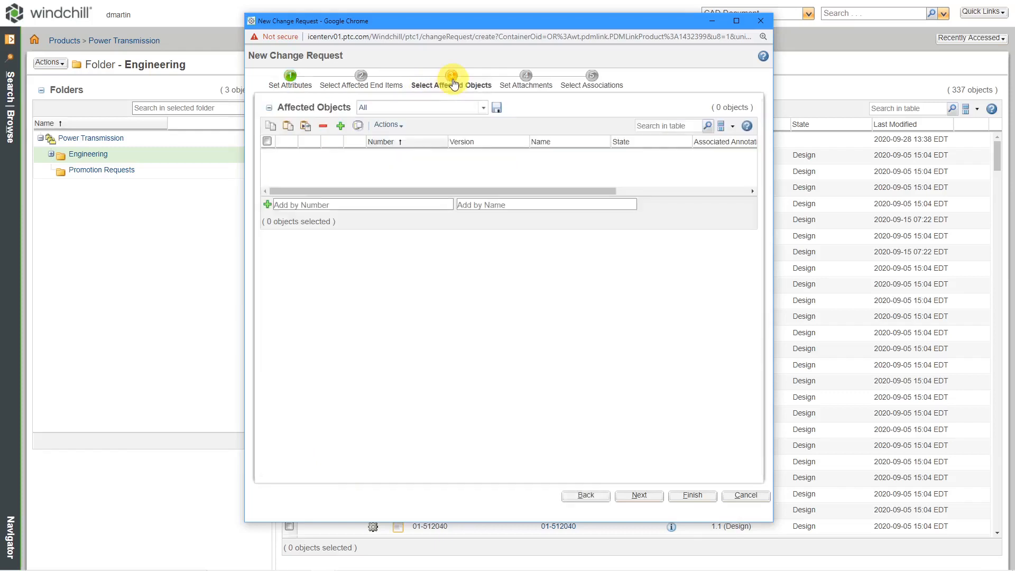
left_click(386, 205)
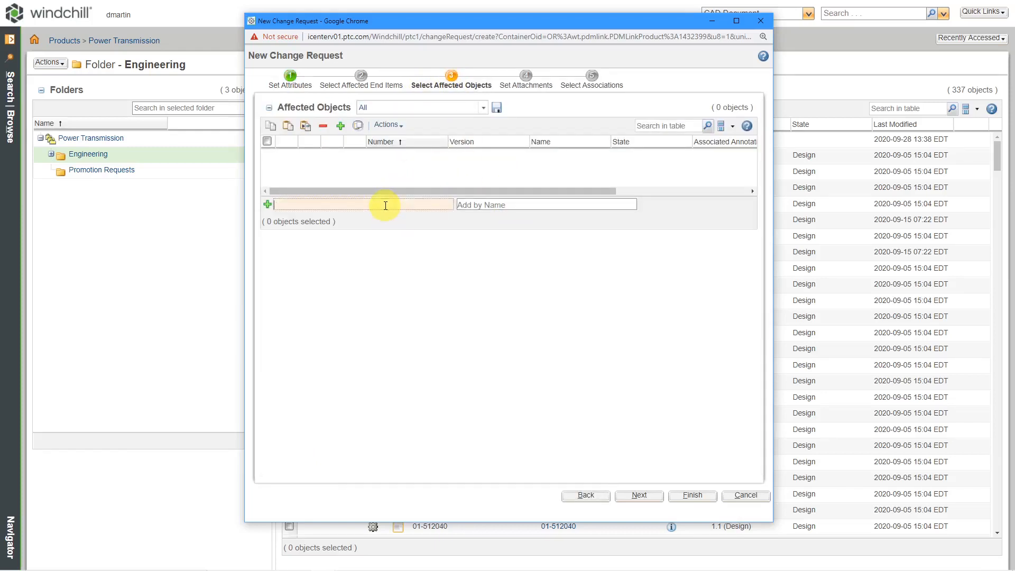
left_click(501, 205)
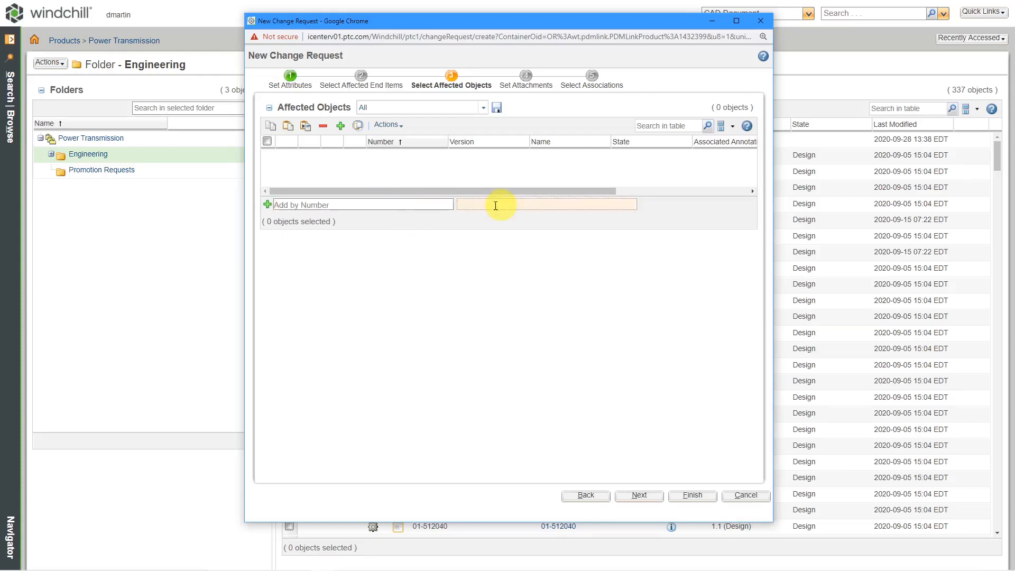
left_click(375, 204)
type("01-")
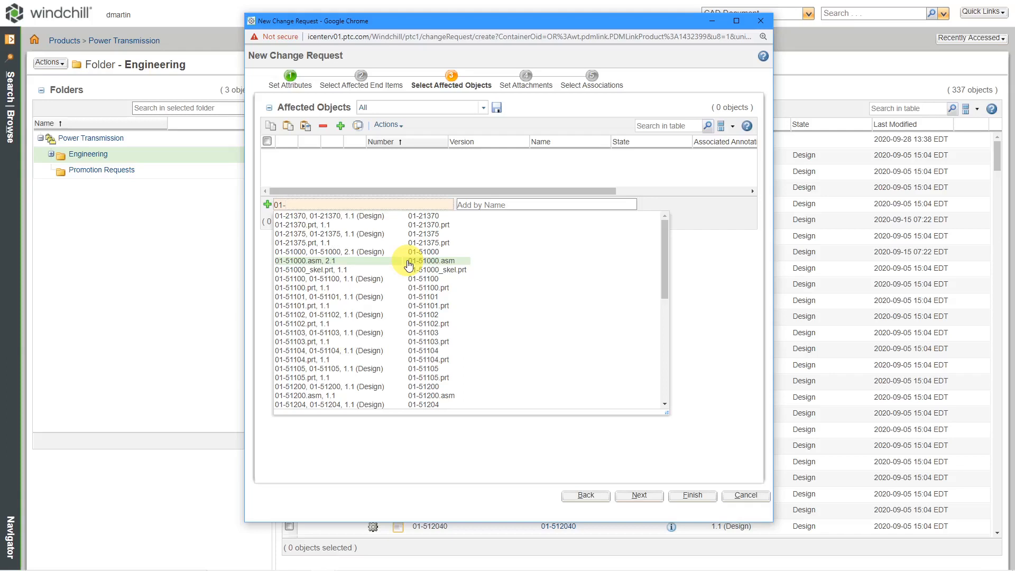
type("5121")
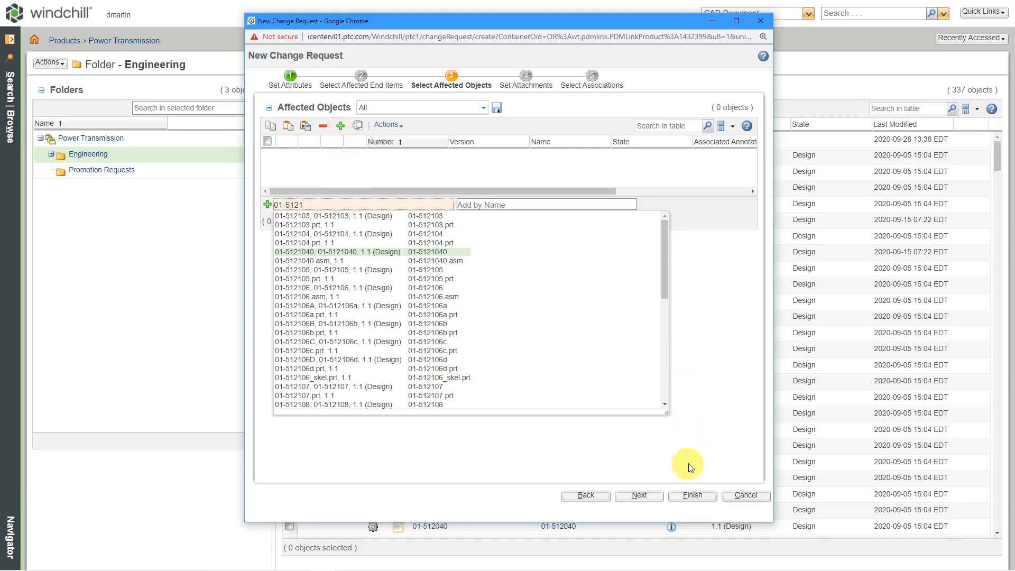
- Open the Find Affected Objects search form, and cancel both it and the new change request
left_click(340, 126)
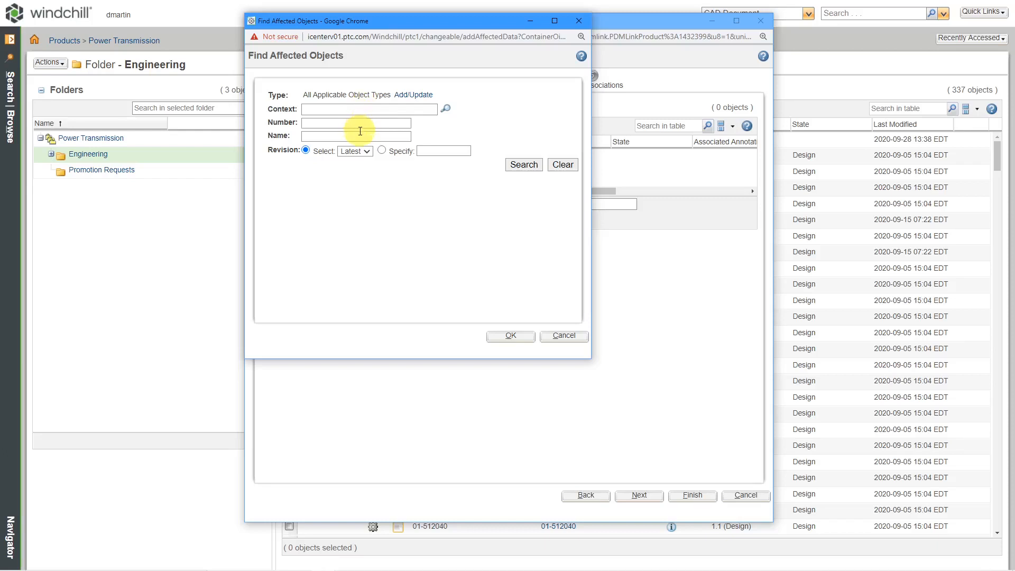
left_click(557, 341)
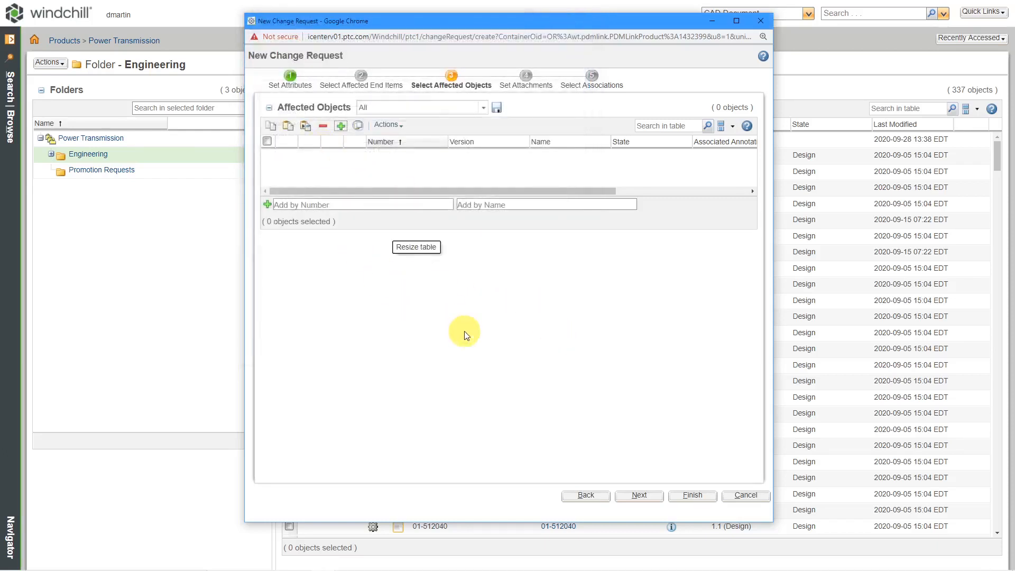
left_click(742, 497)
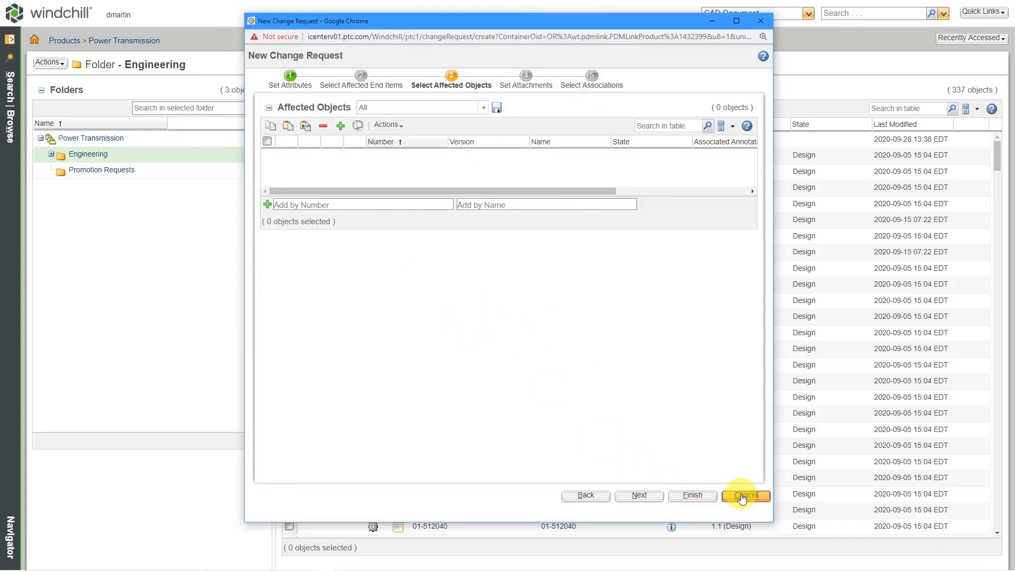